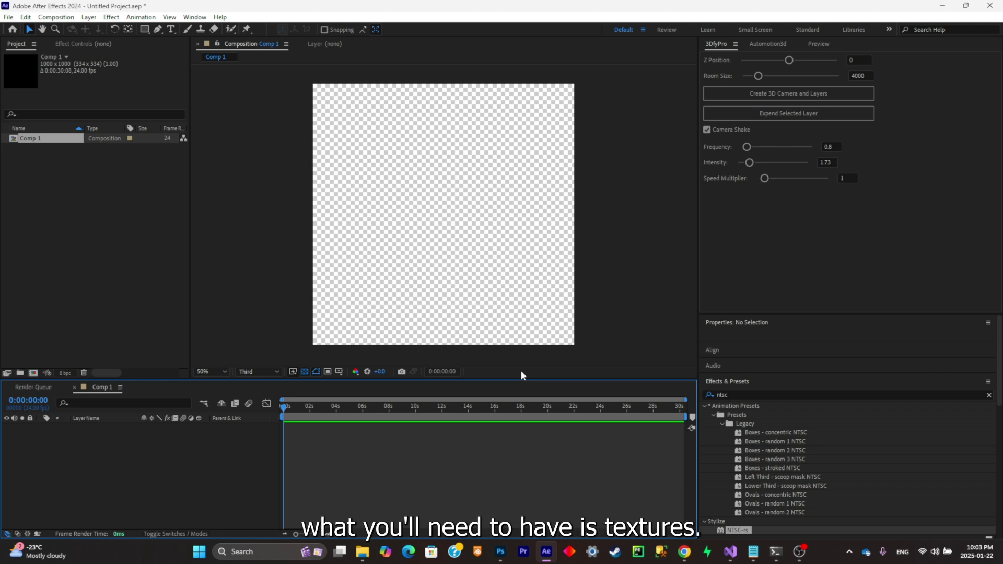
Switch to Chrome and look through the Google image results for floor textures.
{"action": "left_click", "coordinate": [685, 552]}
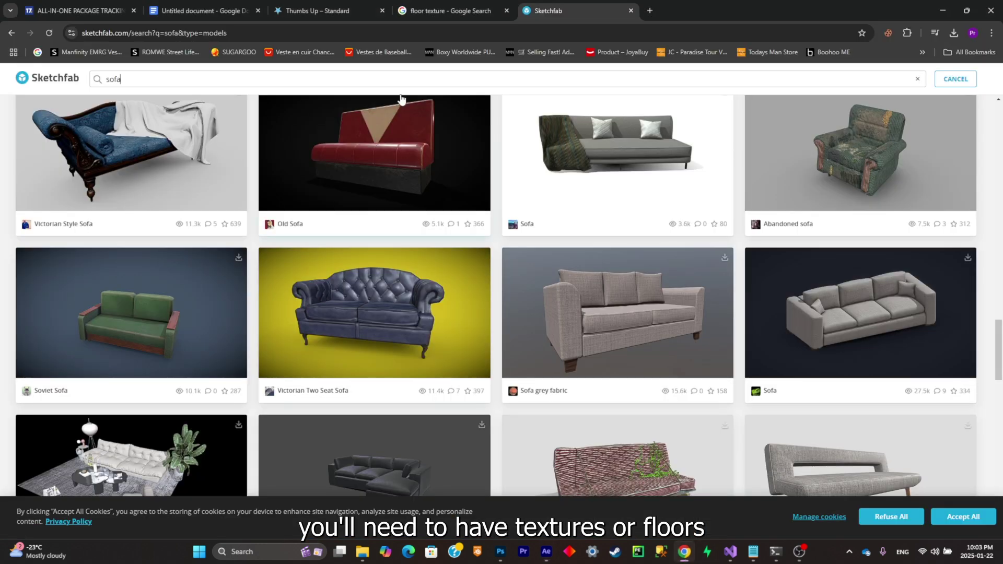
{"action": "left_click", "coordinate": [447, 11]}
{"action": "scroll", "coordinate": [447, 331], "scroll_direction": "up", "scroll_amount": 1}
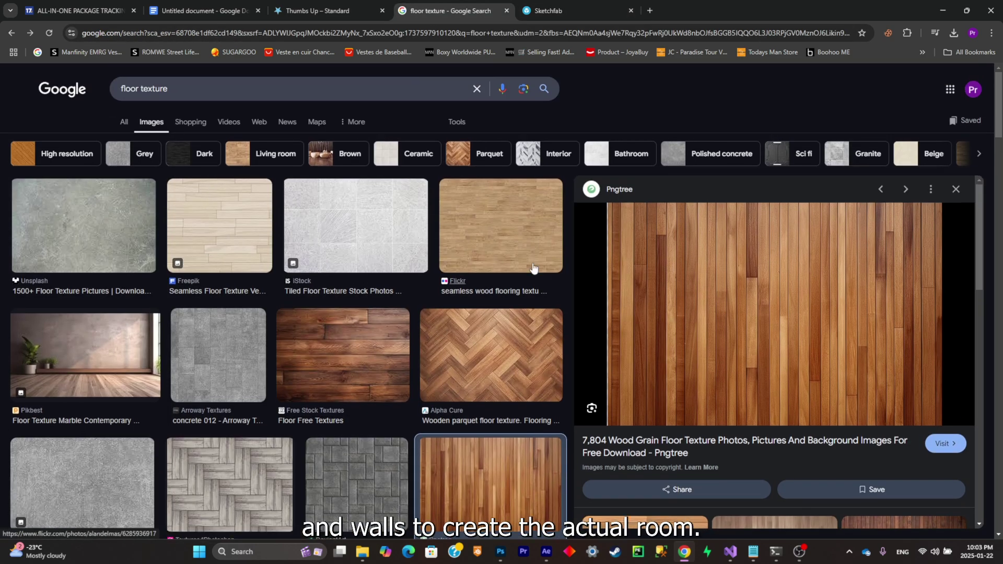
{"action": "scroll", "coordinate": [249, 301], "scroll_direction": "down", "scroll_amount": 5}
{"action": "scroll", "coordinate": [250, 302], "scroll_direction": "down", "scroll_amount": 6}
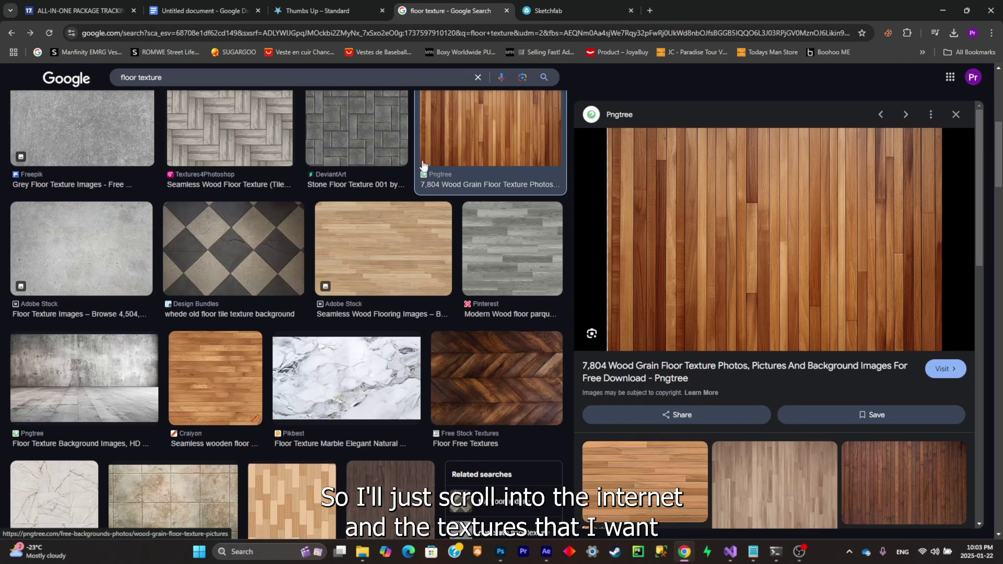
{"action": "scroll", "coordinate": [493, 287], "scroll_direction": "up", "scroll_amount": 10}
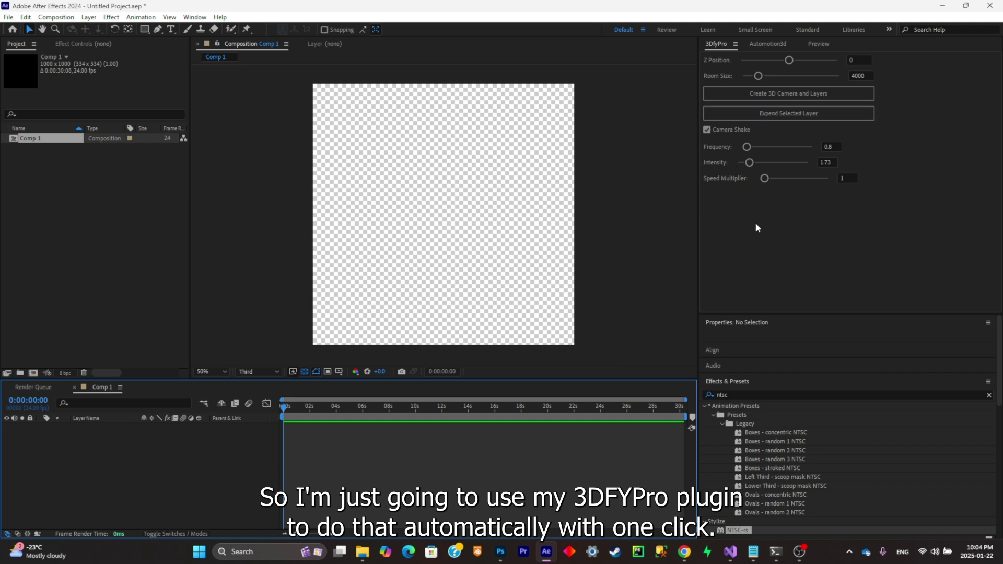
Generate the 3D camera rig with 3DfyPro, with camera shake enabled and a room size of 4000.
{"action": "left_click", "coordinate": [798, 96]}
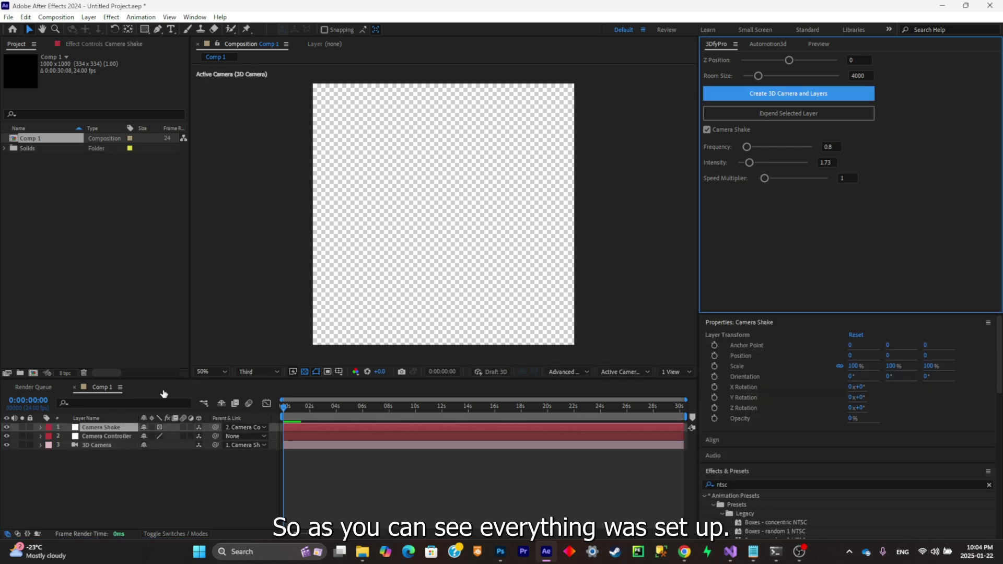
{"action": "left_click", "coordinate": [387, 522]}
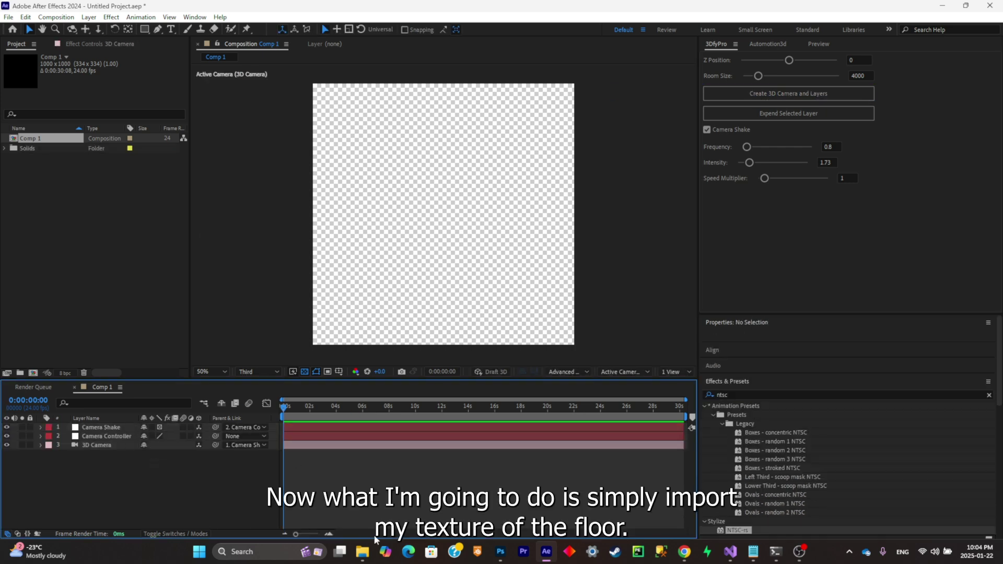
Add wood floor.jpg from the Downloads folder to Comp 1 and make it a 3D layer.
{"action": "left_click", "coordinate": [366, 550]}
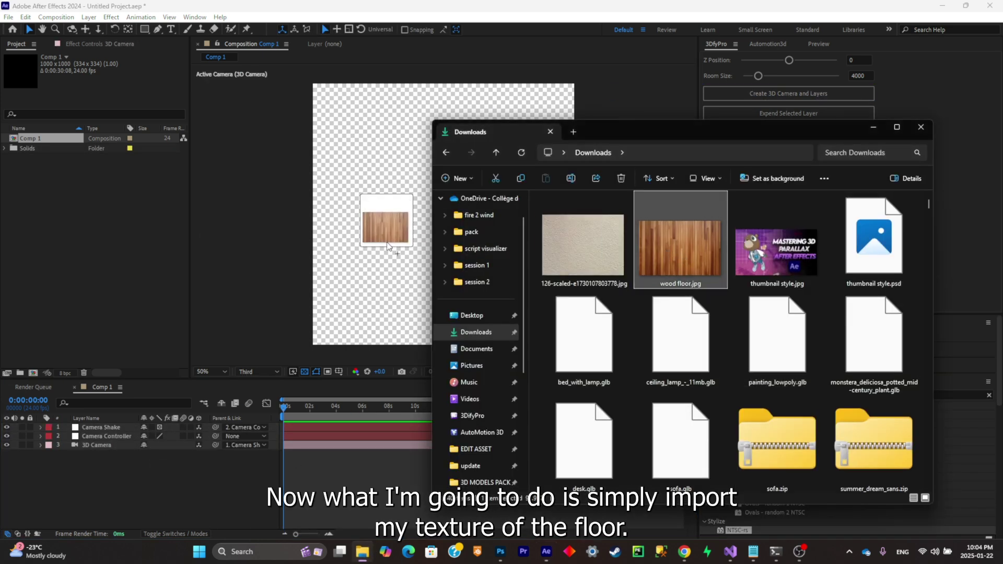
{"action": "left_click_drag", "start_coordinate": [683, 252], "coordinate": [399, 288]}
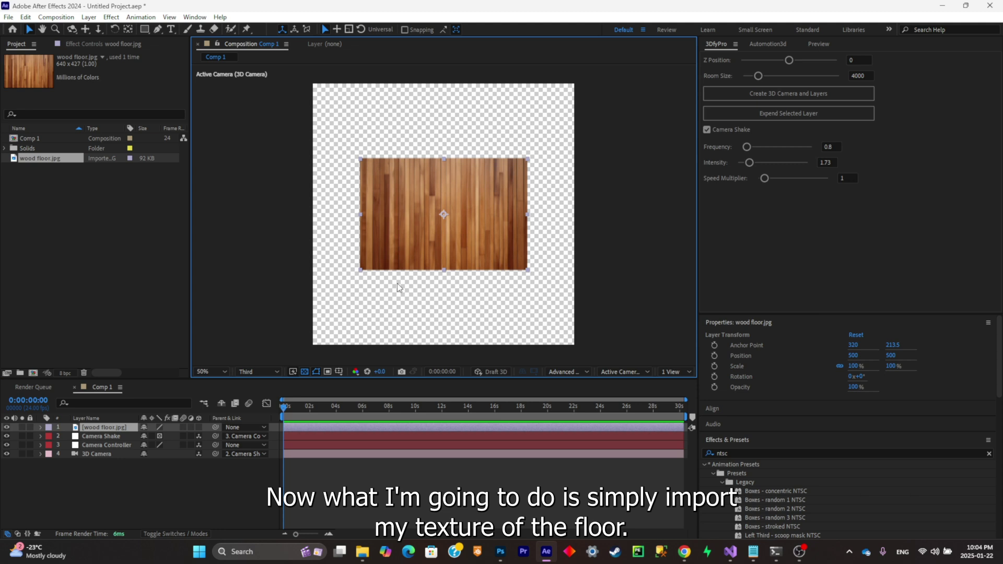
{"action": "left_click", "coordinate": [199, 428]}
Rotate the wood floor layer to lie flat, lower it to about Y 897.5, and scale it to 189%.
{"action": "left_click_drag", "start_coordinate": [443, 183], "coordinate": [444, 189]}
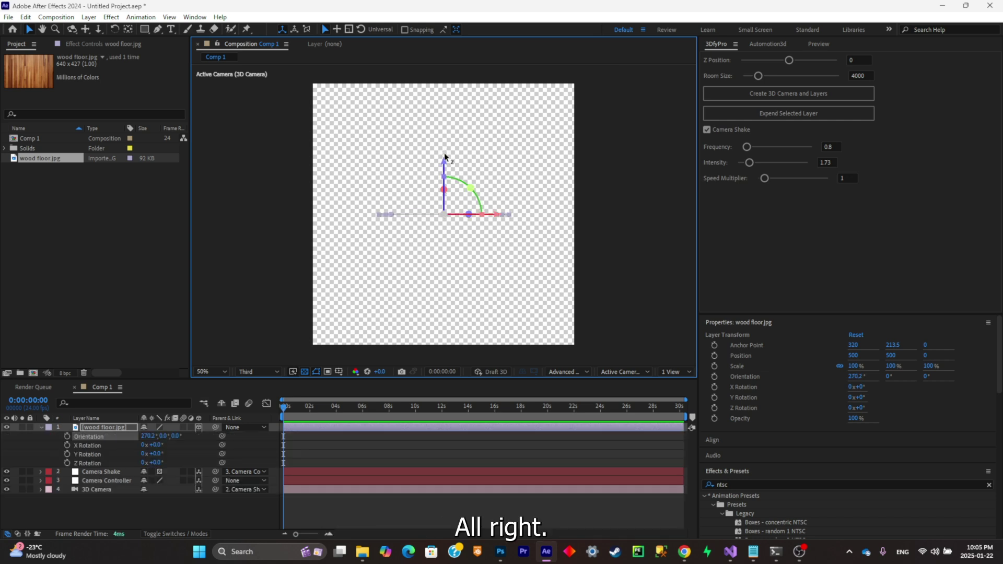
{"action": "left_click_drag", "start_coordinate": [446, 161], "coordinate": [447, 236]}
{"action": "key", "text": "s"}
{"action": "left_click_drag", "start_coordinate": [174, 436], "coordinate": [204, 422]}
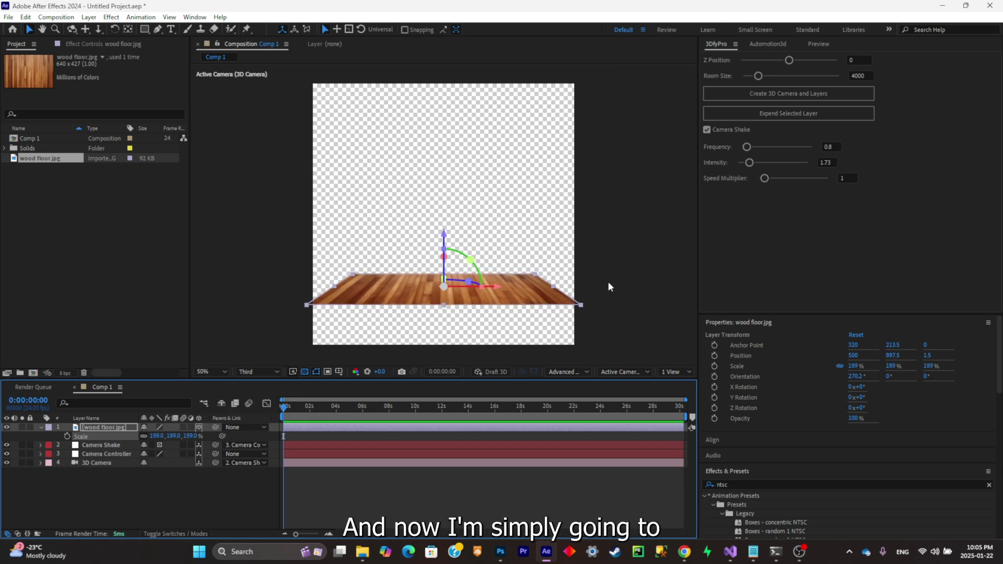
Add the wall texture 126-scaled-e1730107803778.jpg from Downloads to the composition as a 3D layer scaled to 41%.
{"action": "left_click", "coordinate": [363, 552]}
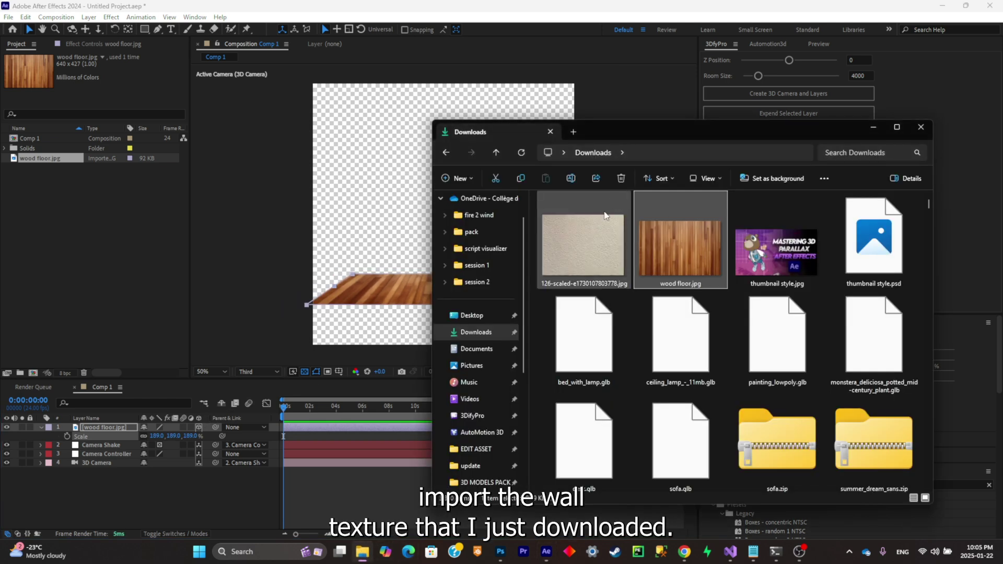
{"action": "left_click_drag", "start_coordinate": [602, 216], "coordinate": [403, 191]}
{"action": "key", "text": "s"}
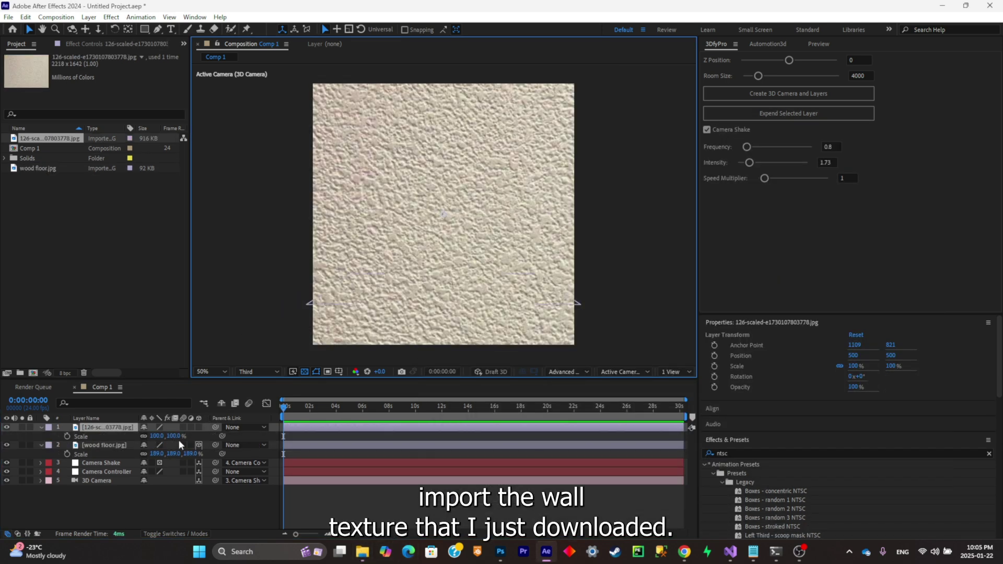
{"action": "left_click_drag", "start_coordinate": [176, 437], "coordinate": [148, 447]}
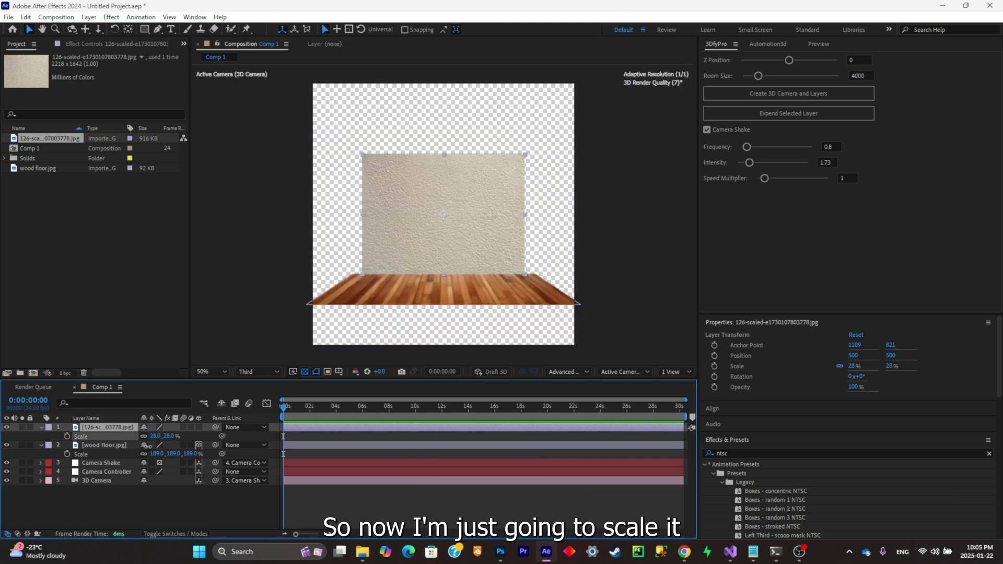
{"action": "left_click", "coordinate": [199, 427]}
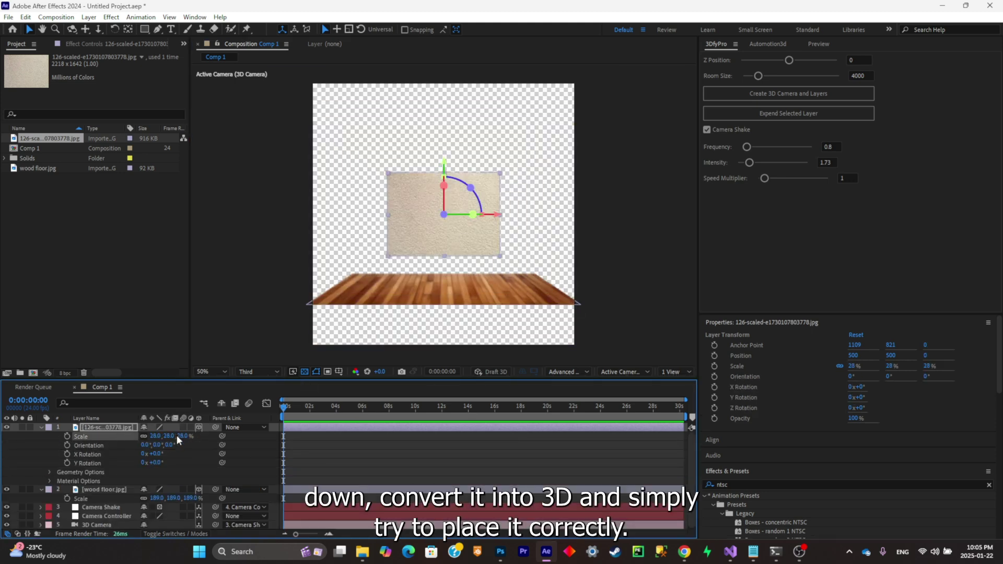
{"action": "left_click_drag", "start_coordinate": [175, 436], "coordinate": [182, 435]}
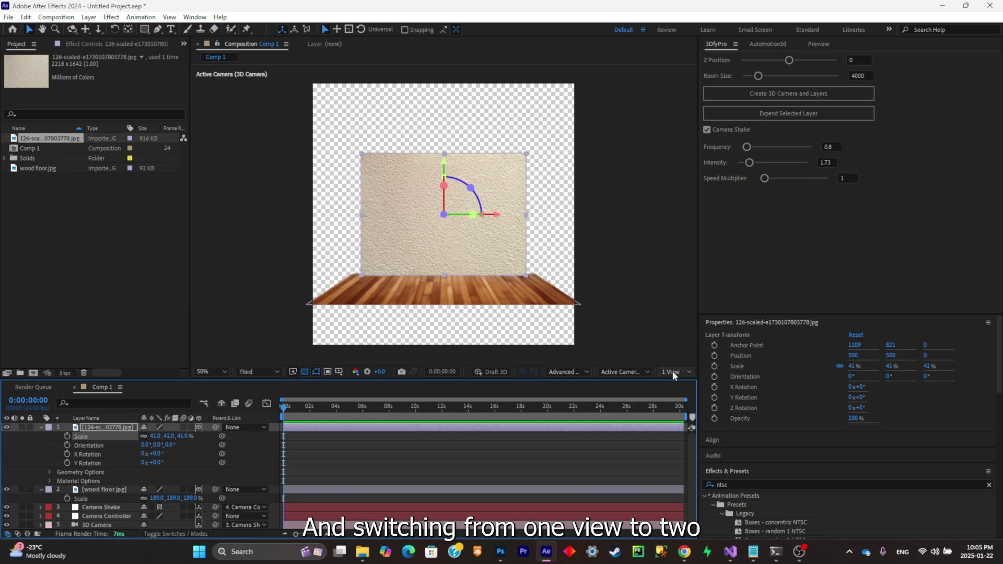
In a two-view layout, move the wall to the floor's rear at about Y 567, Z 334, and widen it to about 59.6%.
{"action": "left_click", "coordinate": [672, 371]}
{"action": "left_click", "coordinate": [680, 394]}
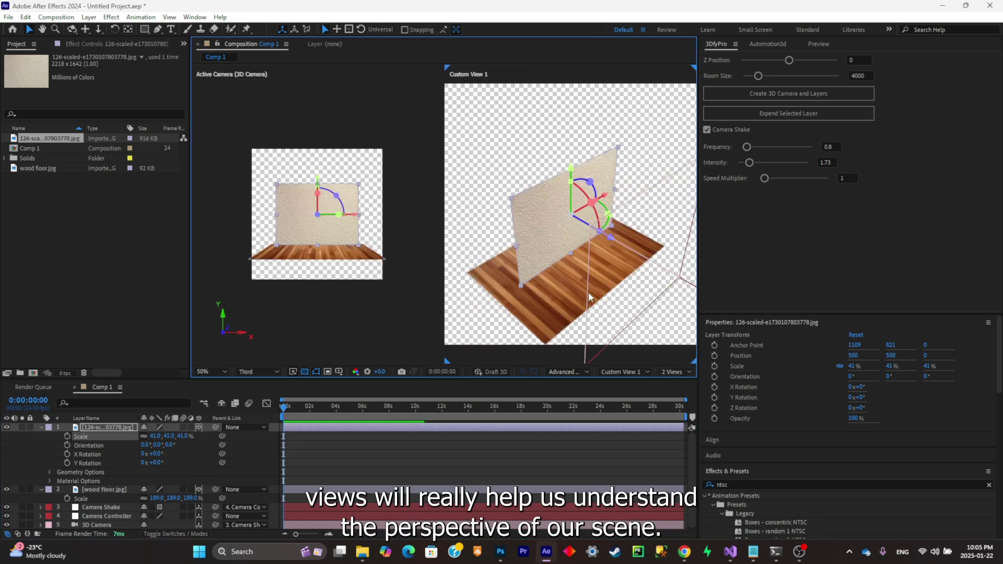
{"action": "left_click_drag", "start_coordinate": [614, 238], "coordinate": [573, 221]}
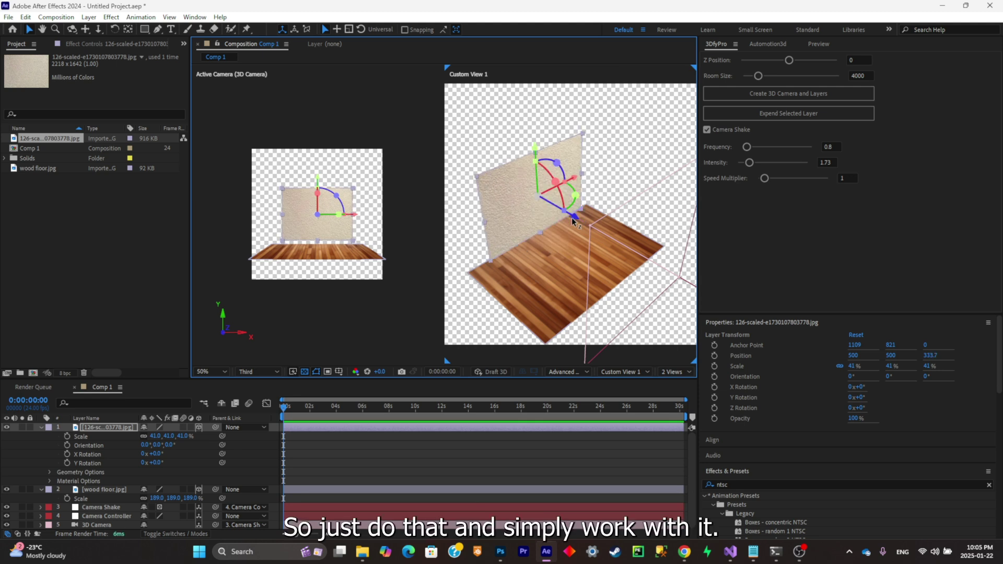
{"action": "left_click", "coordinate": [320, 183]}
{"action": "left_click_drag", "start_coordinate": [320, 183], "coordinate": [321, 190]}
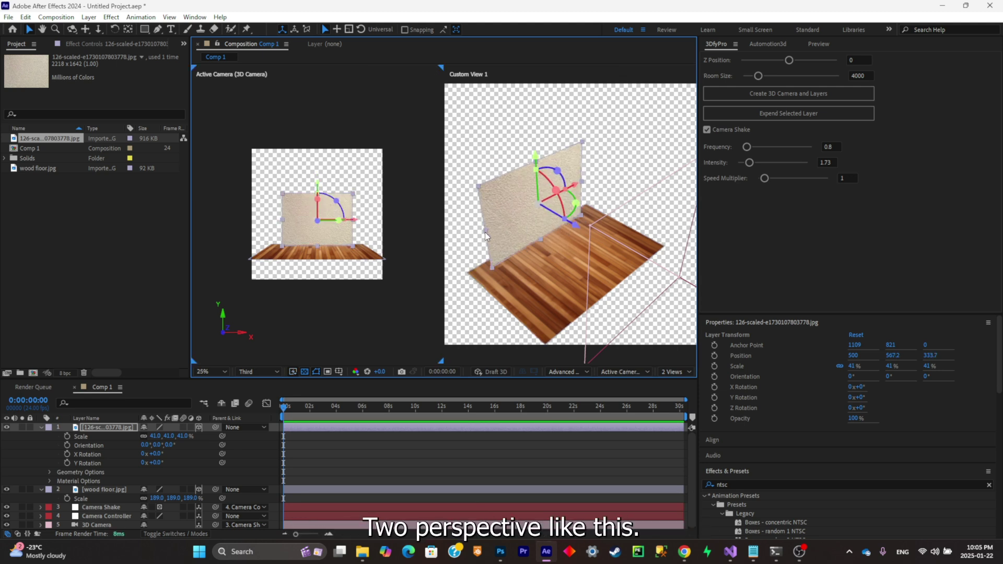
{"action": "left_click_drag", "start_coordinate": [485, 235], "coordinate": [454, 244]}
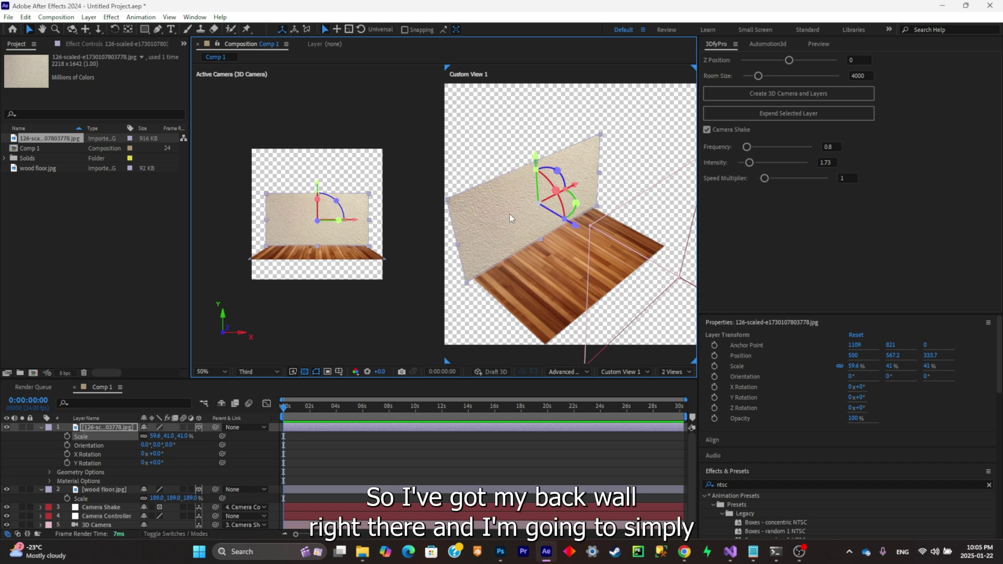
Duplicate the back wall and turn the copies about 90° to form the two side walls of the room.
{"action": "left_click", "coordinate": [130, 425]}
{"action": "key", "text": "ctrl+d"}
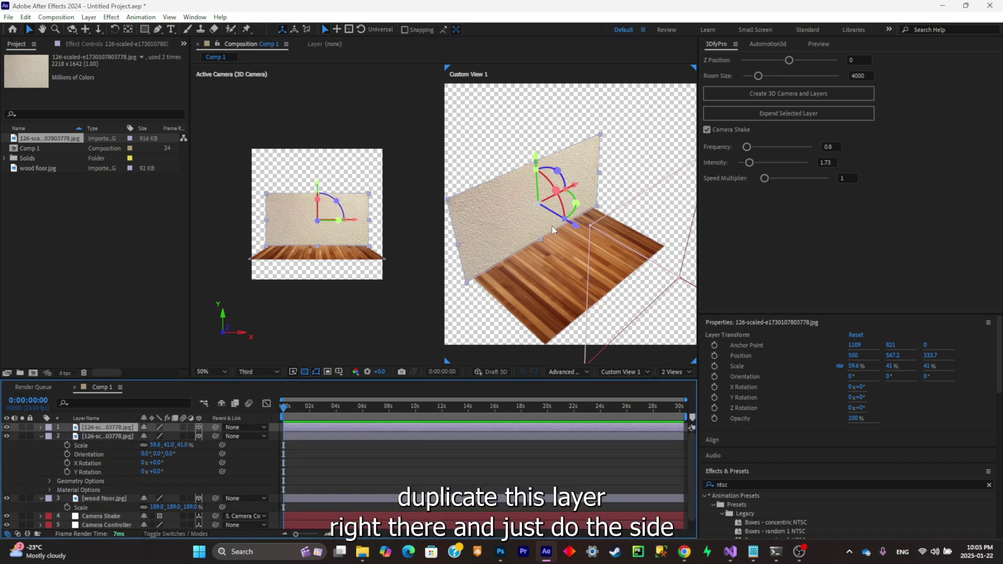
{"action": "mouse_move", "coordinate": [578, 229]}
{"action": "left_mouse_down"}
{"action": "mouse_move", "coordinate": [624, 251]}
{"action": "mouse_move", "coordinate": [600, 227]}
{"action": "mouse_move", "coordinate": [580, 228]}
{"action": "left_mouse_up"}
{"action": "left_click_drag", "start_coordinate": [343, 220], "coordinate": [399, 216]}
{"action": "key", "text": "ctrl+d"}
Duplicate the back wall, rotate the copy horizontal, and raise and stretch it over the room as the roof.
{"action": "left_click", "coordinate": [293, 229]}
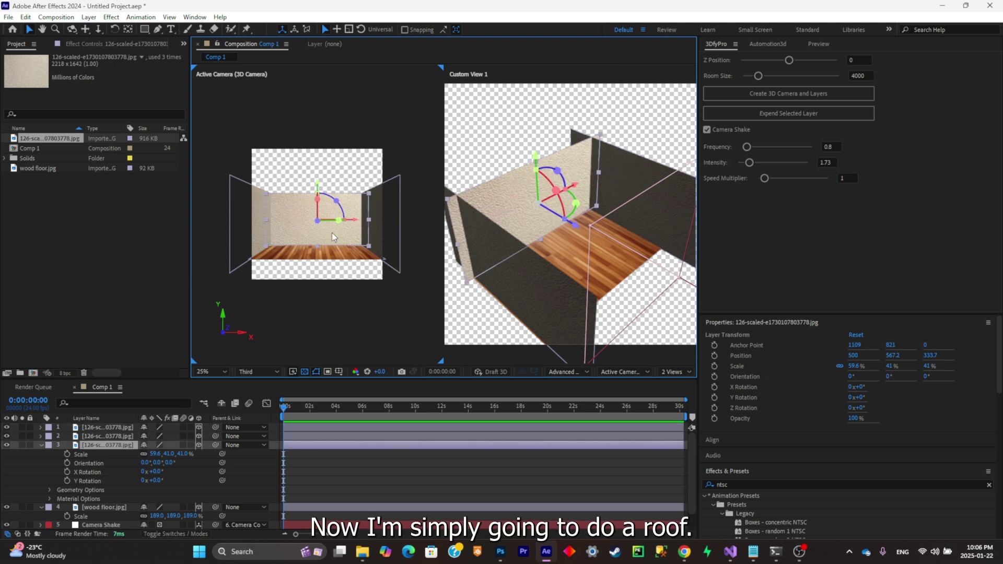
{"action": "key", "text": "ctrl+d"}
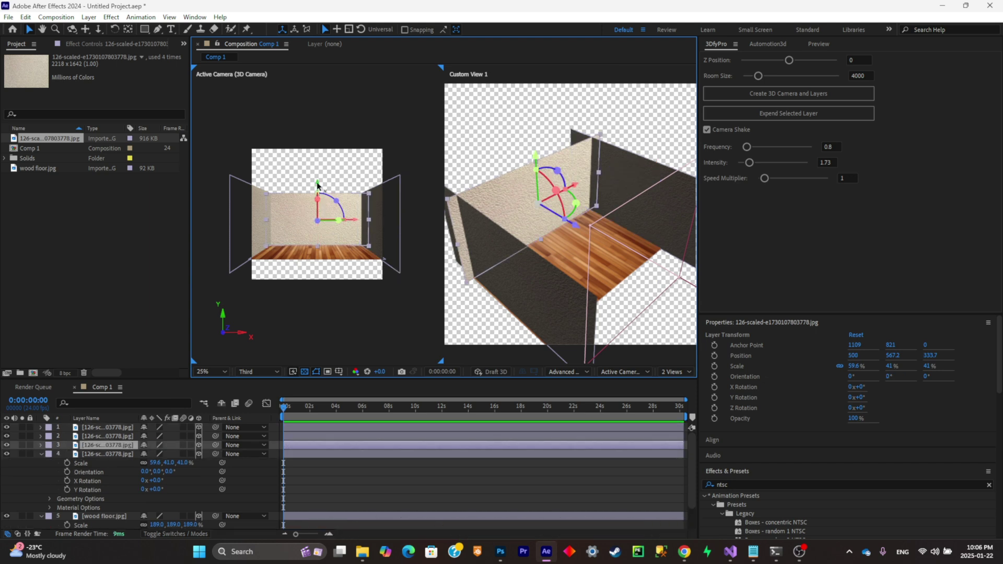
{"action": "mouse_move", "coordinate": [318, 186]}
{"action": "left_mouse_down"}
{"action": "mouse_move", "coordinate": [319, 149]}
{"action": "mouse_move", "coordinate": [325, 187]}
{"action": "mouse_move", "coordinate": [318, 179]}
{"action": "left_mouse_up"}
{"action": "left_click_drag", "start_coordinate": [572, 161], "coordinate": [643, 210]}
{"action": "left_click_drag", "start_coordinate": [319, 211], "coordinate": [320, 226]}
{"action": "left_click_drag", "start_coordinate": [554, 173], "coordinate": [518, 155]}
{"action": "scroll", "coordinate": [354, 235], "scroll_direction": "up", "scroll_amount": 2}
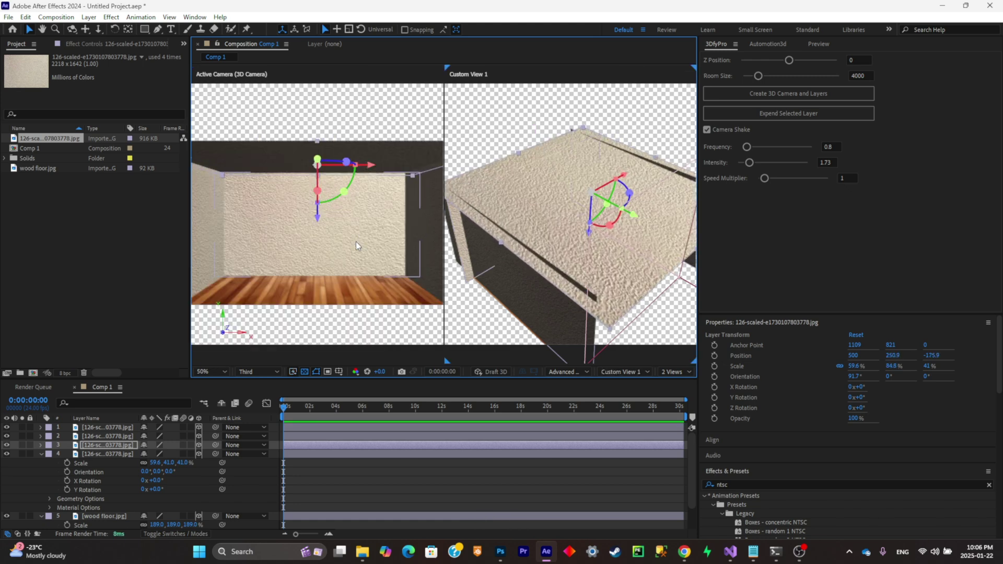
{"action": "left_click", "coordinate": [372, 137]}
{"action": "scroll", "coordinate": [372, 138], "scroll_direction": "down", "scroll_amount": 2}
{"action": "scroll", "coordinate": [371, 137], "scroll_direction": "up", "scroll_amount": 2}
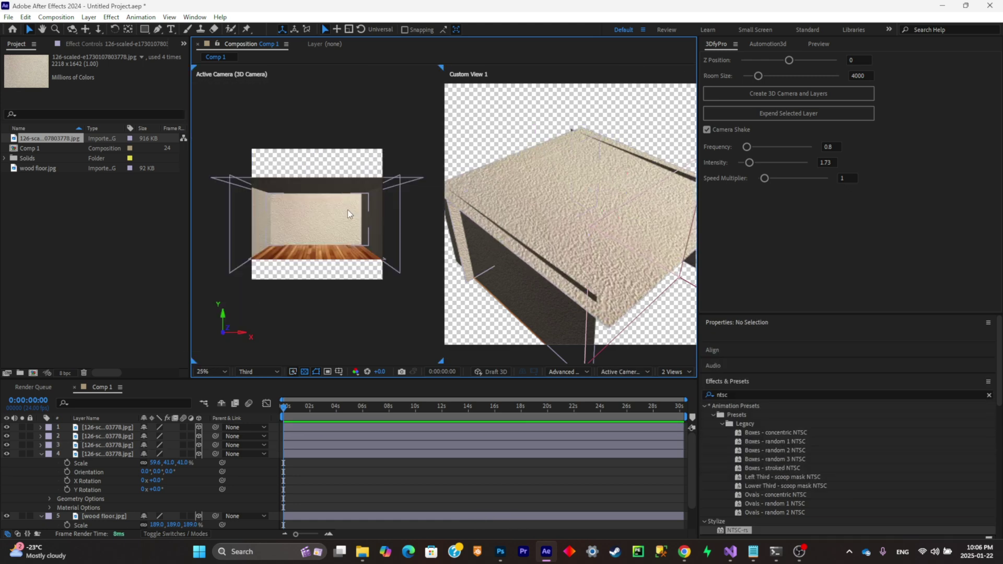
{"action": "scroll", "coordinate": [360, 206], "scroll_direction": "down", "scroll_amount": 2}
{"action": "scroll", "coordinate": [348, 214], "scroll_direction": "up", "scroll_amount": 2}
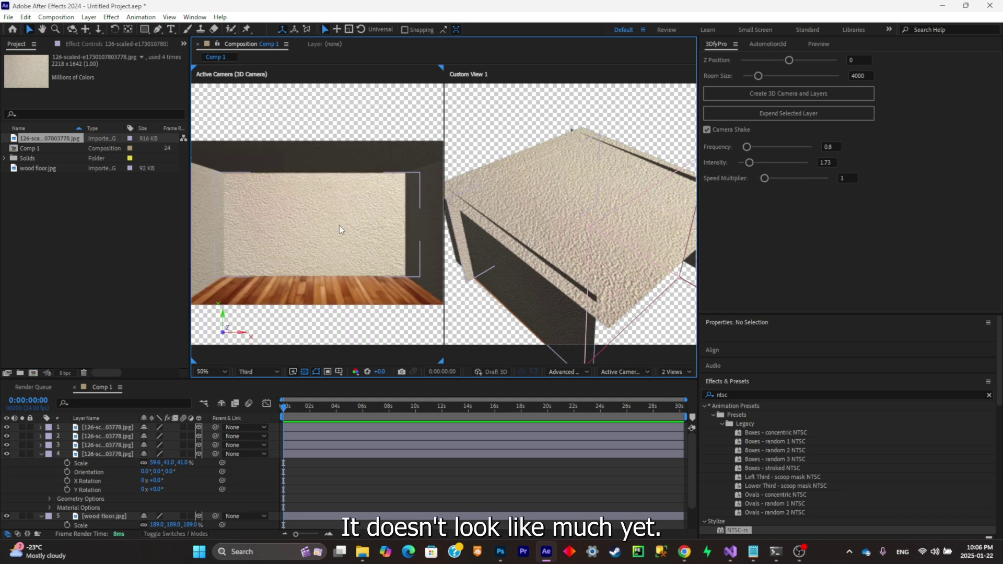
{"action": "scroll", "coordinate": [341, 229], "scroll_direction": "down", "scroll_amount": 2}
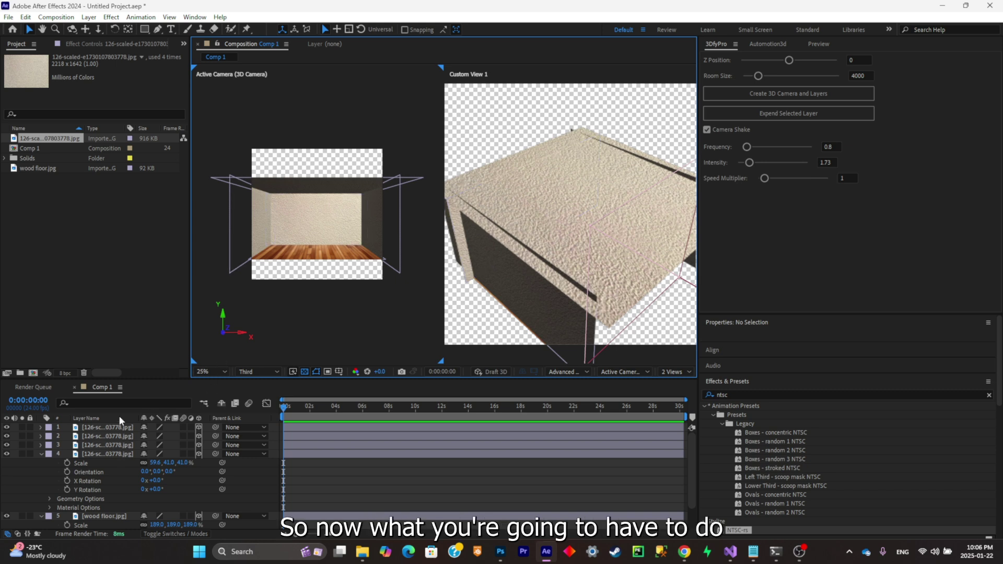
Select the four wall texture layers and the wood floor layer and move them below the 3D Camera layer.
{"action": "left_click", "coordinate": [117, 428]}
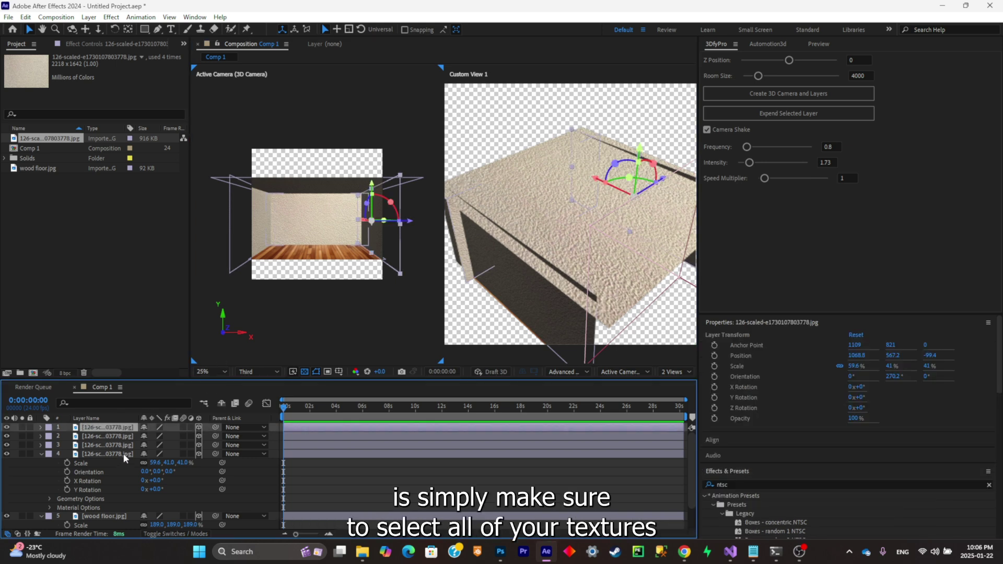
{"action": "left_click", "coordinate": [120, 518], "text": "shift"}
{"action": "scroll", "coordinate": [121, 507], "scroll_direction": "down", "scroll_amount": 1}
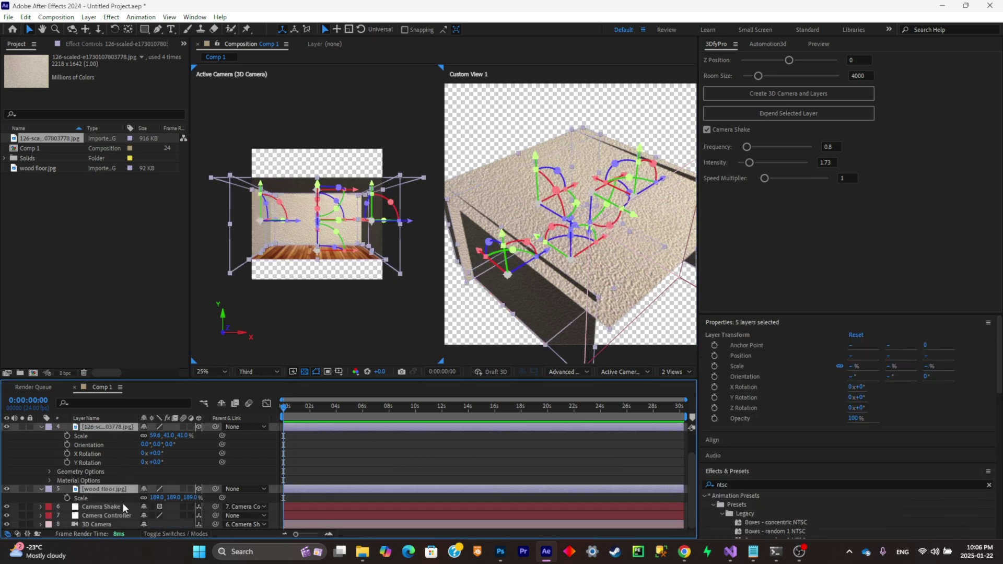
{"action": "left_click_drag", "start_coordinate": [122, 502], "coordinate": [125, 524]}
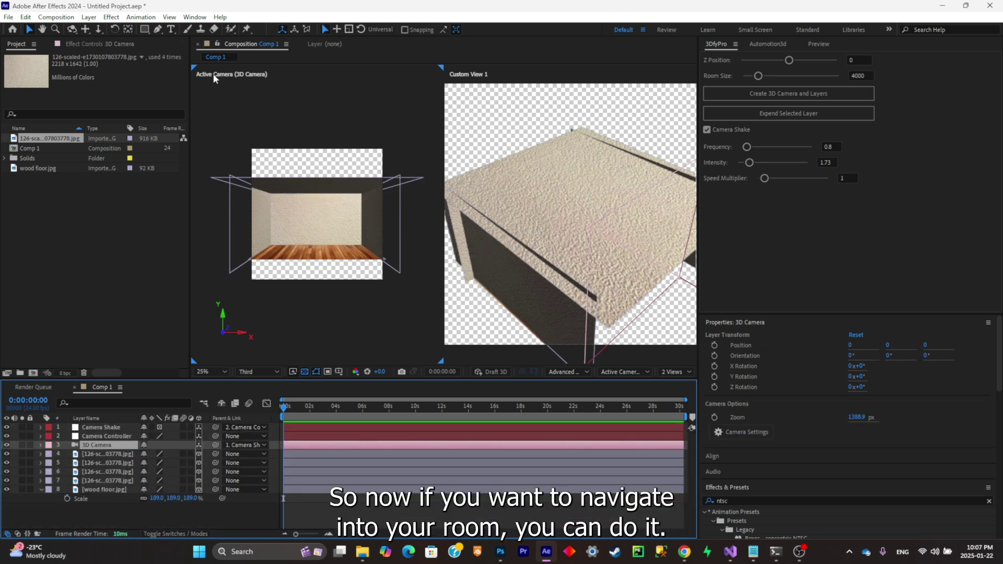
Try dollying and orbiting the 3D camera inside the room, and undo the camera moves.
{"action": "left_click", "coordinate": [98, 30]}
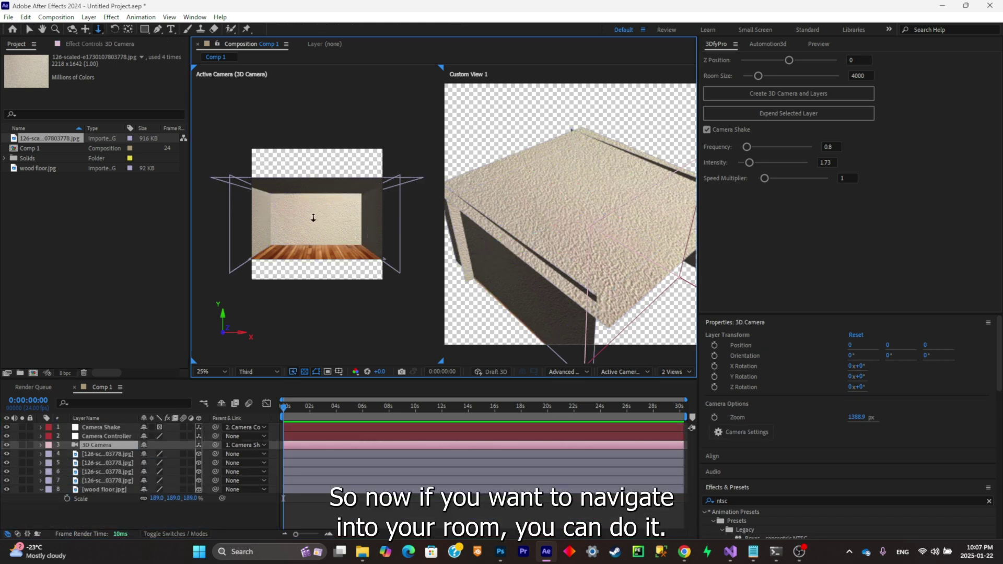
{"action": "mouse_move", "coordinate": [315, 215]}
{"action": "left_mouse_down"}
{"action": "mouse_move", "coordinate": [320, 173]}
{"action": "mouse_move", "coordinate": [340, 215]}
{"action": "mouse_move", "coordinate": [396, 155]}
{"action": "mouse_move", "coordinate": [327, 215]}
{"action": "left_mouse_up"}
{"action": "key", "text": "1"}
{"action": "key", "text": "ctrl+z"}
{"action": "key", "text": "ctrl+z"}
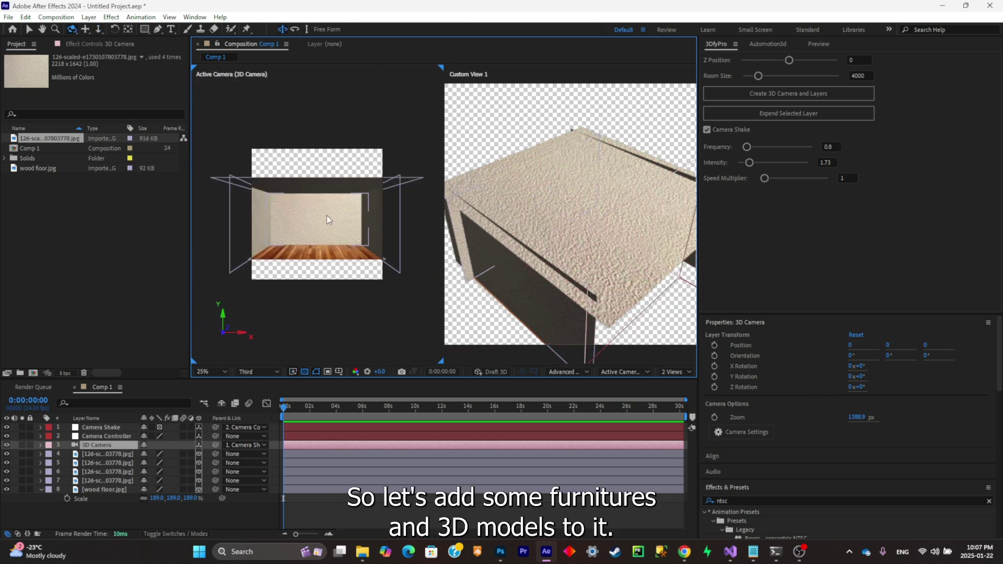
Stretch the wood floor layer toward the camera to a Y scale of about 397.6%.
{"action": "left_click", "coordinate": [32, 31]}
{"action": "left_click", "coordinate": [327, 253]}
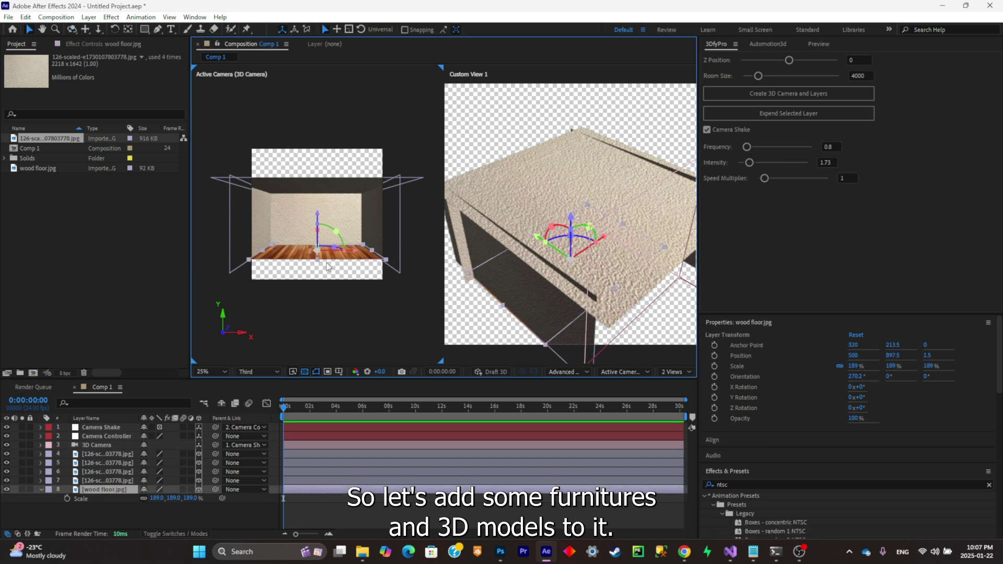
{"action": "left_click_drag", "start_coordinate": [319, 263], "coordinate": [326, 282]}
{"action": "scroll", "coordinate": [332, 224], "scroll_direction": "up", "scroll_amount": 2}
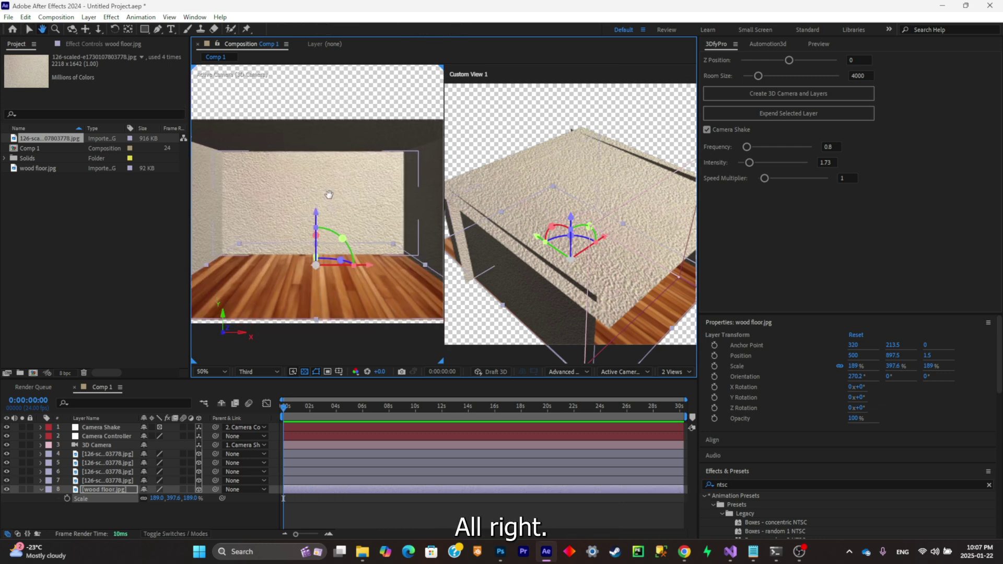
{"action": "scroll", "coordinate": [375, 265], "scroll_direction": "down", "scroll_amount": 3}
{"action": "scroll", "coordinate": [386, 251], "scroll_direction": "up", "scroll_amount": 1}
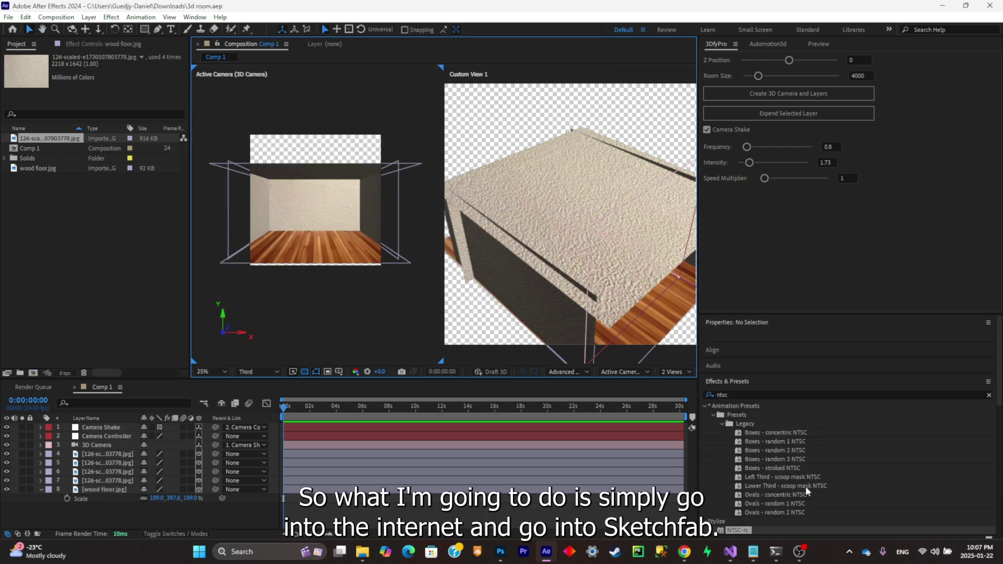
Switch to Sketchfab in Chrome and browse the sofa model results.
{"action": "left_click", "coordinate": [682, 552]}
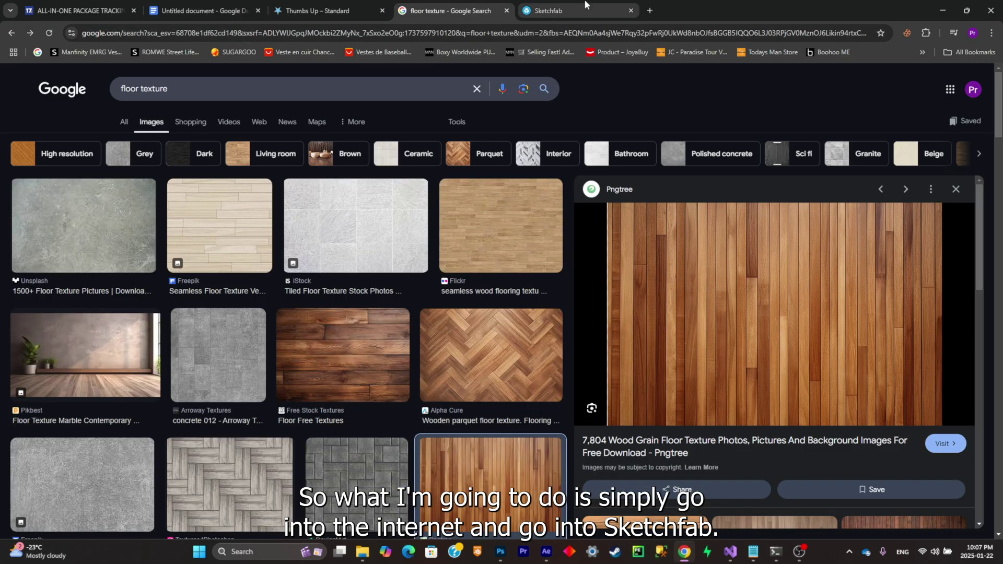
{"action": "left_click", "coordinate": [554, 11]}
{"action": "scroll", "coordinate": [315, 183], "scroll_direction": "down", "scroll_amount": 5}
{"action": "scroll", "coordinate": [315, 183], "scroll_direction": "up", "scroll_amount": 5}
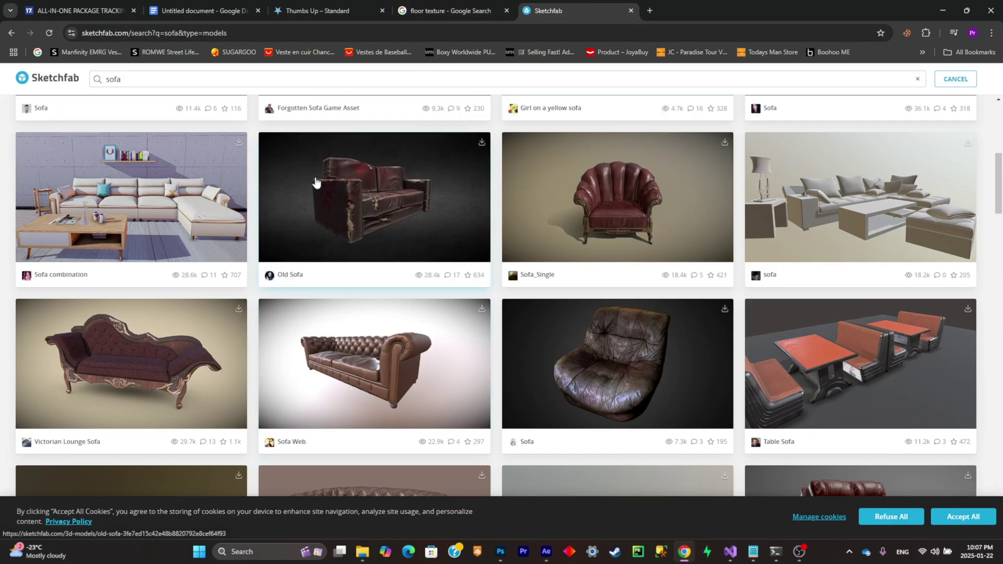
Browse the sofa results, open the Victorian Lounge Sofa model and view its available download formats.
{"action": "scroll", "coordinate": [315, 183], "scroll_direction": "up", "scroll_amount": 3}
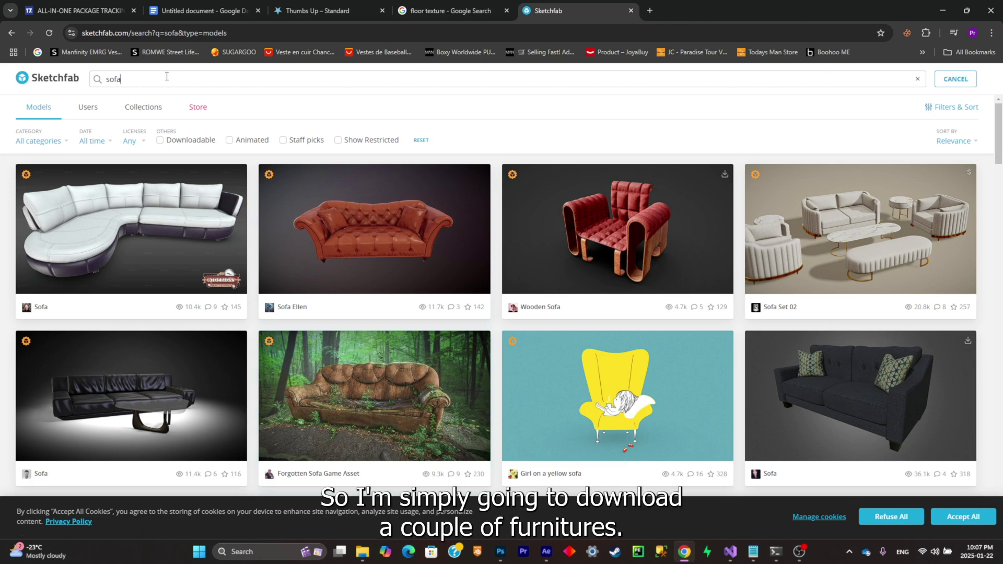
{"action": "scroll", "coordinate": [257, 143], "scroll_direction": "down", "scroll_amount": 7}
{"action": "scroll", "coordinate": [211, 196], "scroll_direction": "up", "scroll_amount": 7}
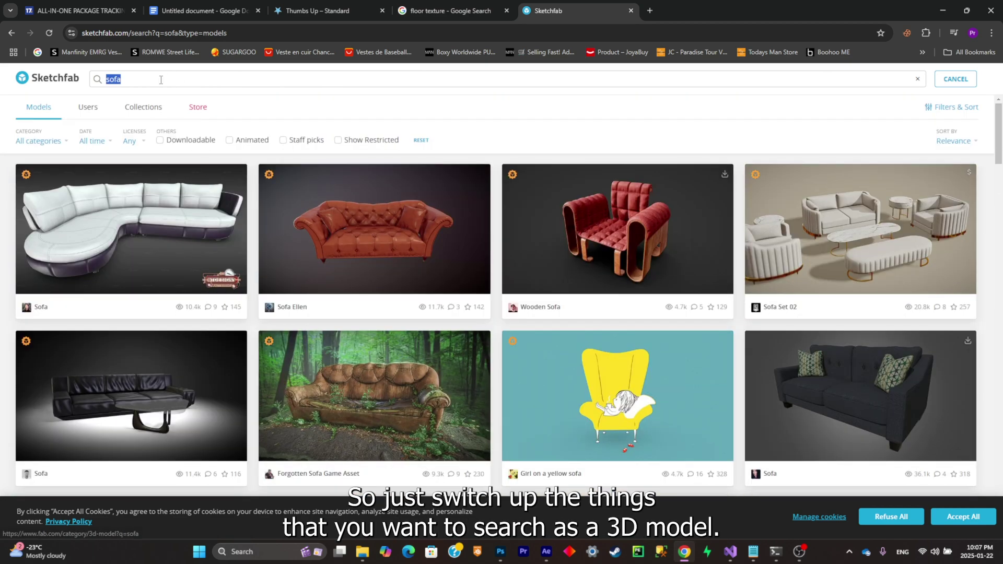
{"action": "scroll", "coordinate": [197, 124], "scroll_direction": "down", "scroll_amount": 1}
{"action": "scroll", "coordinate": [197, 124], "scroll_direction": "down", "scroll_amount": 9}
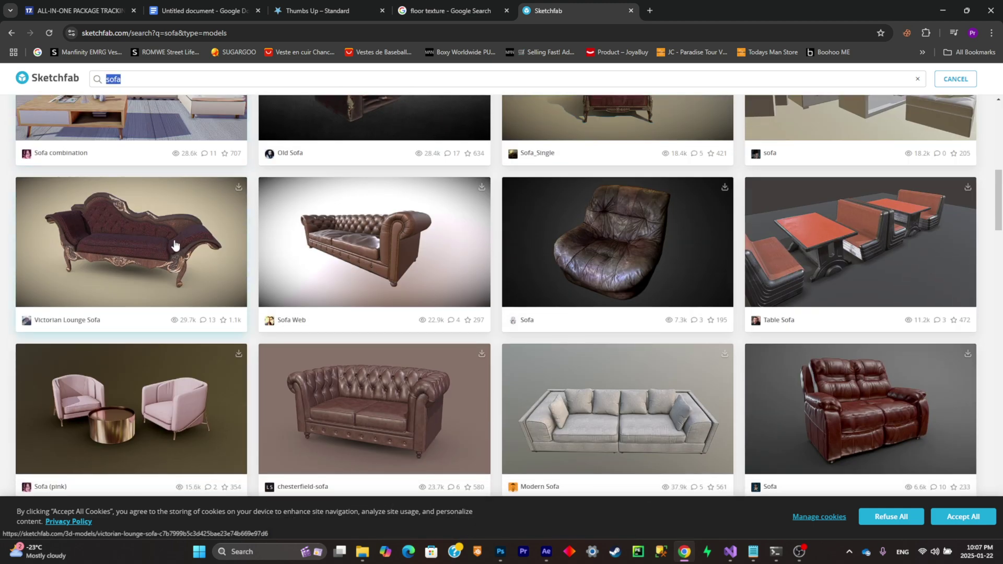
{"action": "left_click", "coordinate": [158, 250]}
{"action": "scroll", "coordinate": [176, 280], "scroll_direction": "down", "scroll_amount": 5}
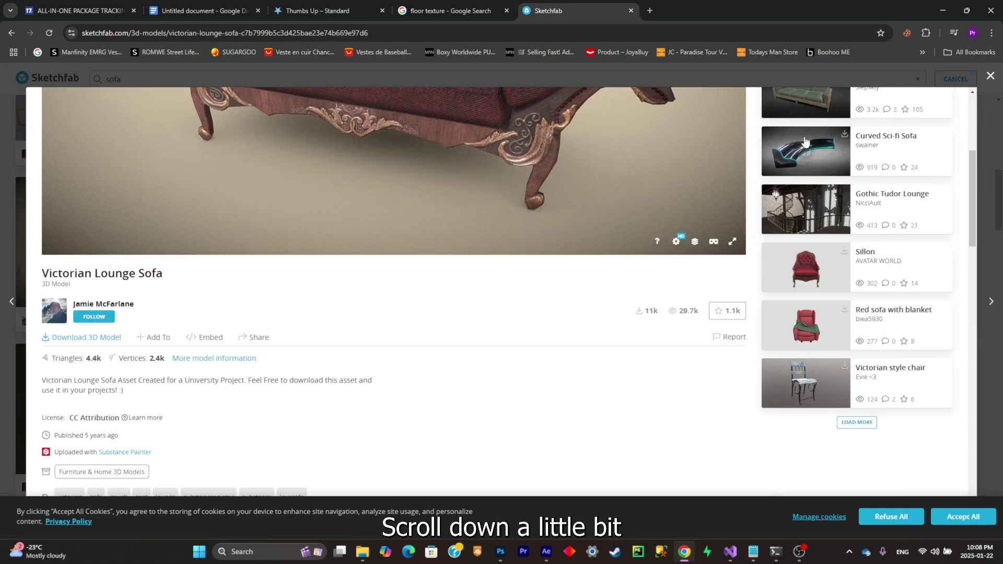
{"action": "left_click", "coordinate": [112, 338]}
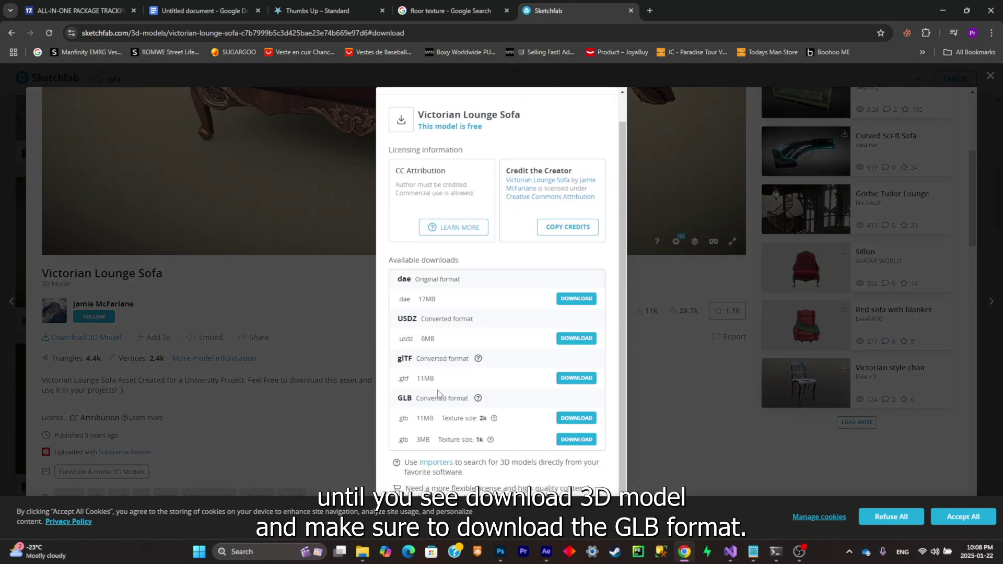
{"action": "left_click", "coordinate": [655, 438]}
{"action": "scroll", "coordinate": [655, 438], "scroll_direction": "down", "scroll_amount": 2}
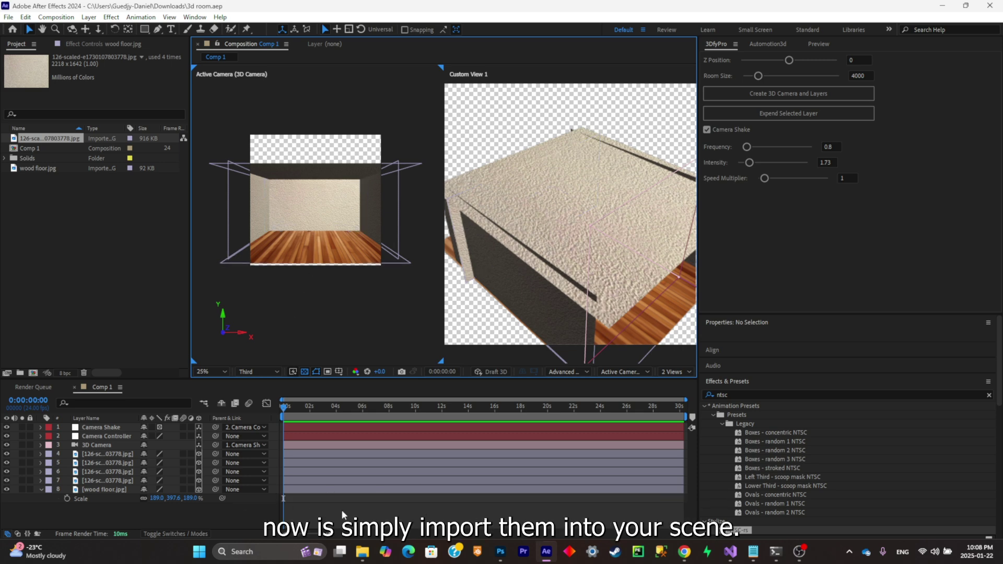
Import sofa.glb from the Downloads folder into the After Effects composition and lower the model toward the floor.
{"action": "left_click", "coordinate": [364, 552]}
{"action": "left_click_drag", "start_coordinate": [660, 441], "coordinate": [334, 271]}
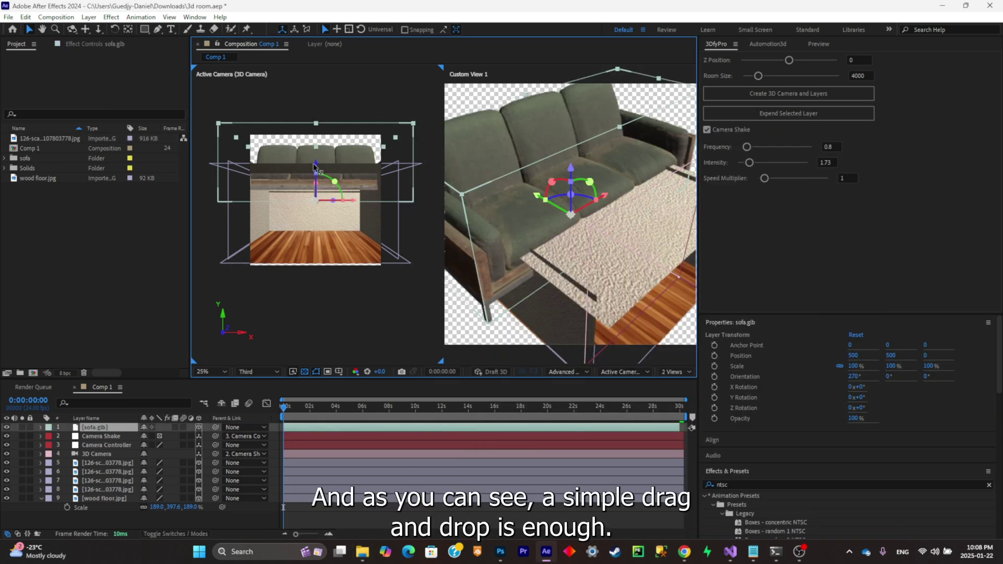
{"action": "left_click_drag", "start_coordinate": [316, 166], "coordinate": [316, 230]}
Move the sofa layer directly below the 3D Camera layer and scale the sofa down to fit the room.
{"action": "key", "text": "s"}
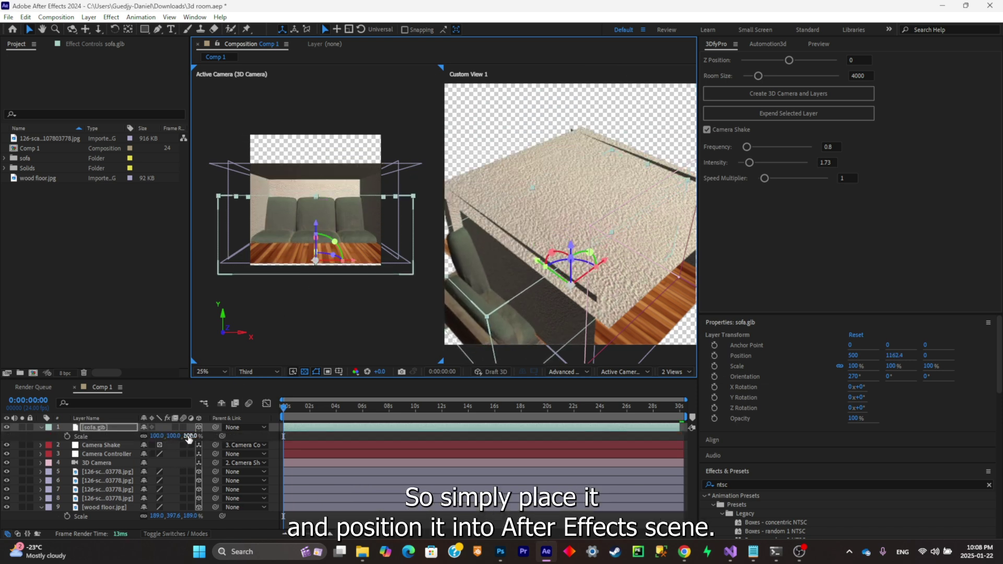
{"action": "left_click_drag", "start_coordinate": [189, 436], "coordinate": [102, 466]}
{"action": "scroll", "coordinate": [374, 206], "scroll_direction": "up", "scroll_amount": 2}
{"action": "left_click_drag", "start_coordinate": [173, 463], "coordinate": [130, 463]}
Raise the sofa, bring it toward the camera, and reduce its scale to 22%.
{"action": "left_click_drag", "start_coordinate": [317, 250], "coordinate": [318, 204]}
{"action": "left_click_drag", "start_coordinate": [539, 236], "coordinate": [617, 287]}
{"action": "key", "text": "p"}
{"action": "key", "text": "s"}
{"action": "left_click_drag", "start_coordinate": [186, 463], "coordinate": [178, 463]}
{"action": "left_click_drag", "start_coordinate": [314, 240], "coordinate": [315, 233]}
{"action": "left_click_drag", "start_coordinate": [183, 463], "coordinate": [178, 463]}
Fine-tune the sofa's placement on the wood floor to about X 544, Y 852.6.
{"action": "left_click_drag", "start_coordinate": [370, 285], "coordinate": [390, 285]}
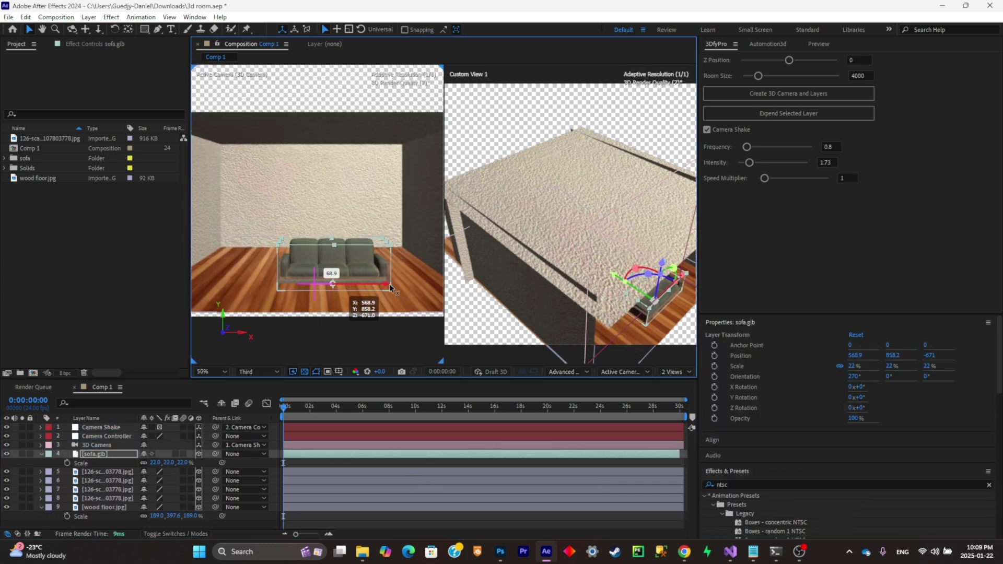
{"action": "left_click_drag", "start_coordinate": [333, 231], "coordinate": [333, 229]}
{"action": "left_click", "coordinate": [119, 453]}
{"action": "left_click", "coordinate": [120, 455]}
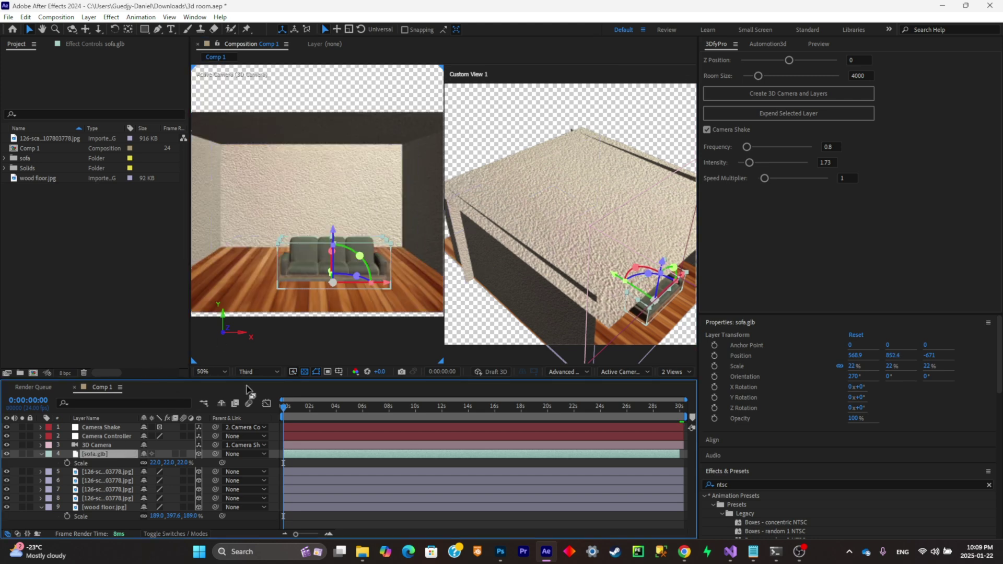
{"action": "left_click_drag", "start_coordinate": [365, 284], "coordinate": [357, 283]}
{"action": "scroll", "coordinate": [348, 262], "scroll_direction": "down", "scroll_amount": 2}
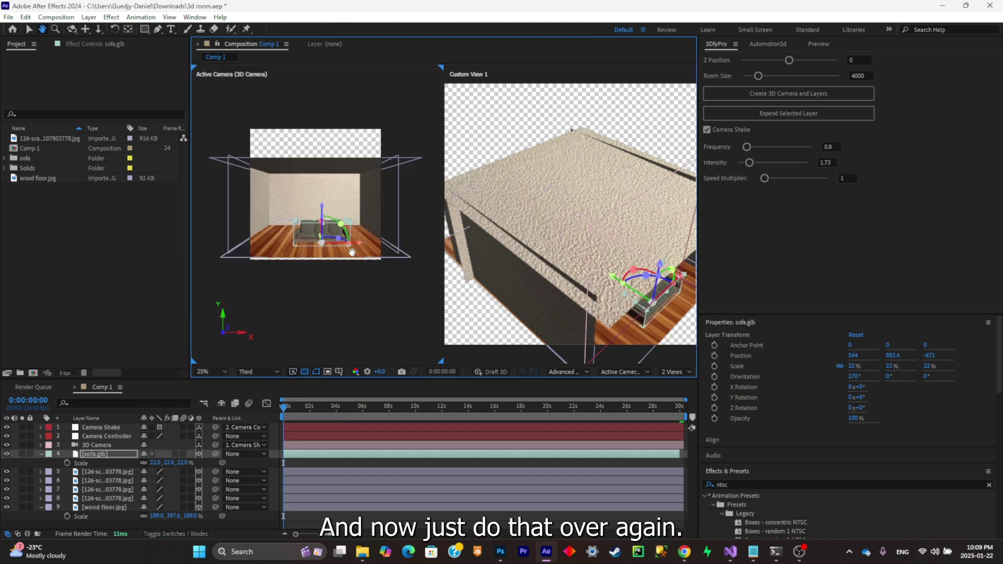
Import desk.glb from the Downloads folder into the composition.
{"action": "scroll", "coordinate": [347, 261], "scroll_direction": "up", "scroll_amount": 2}
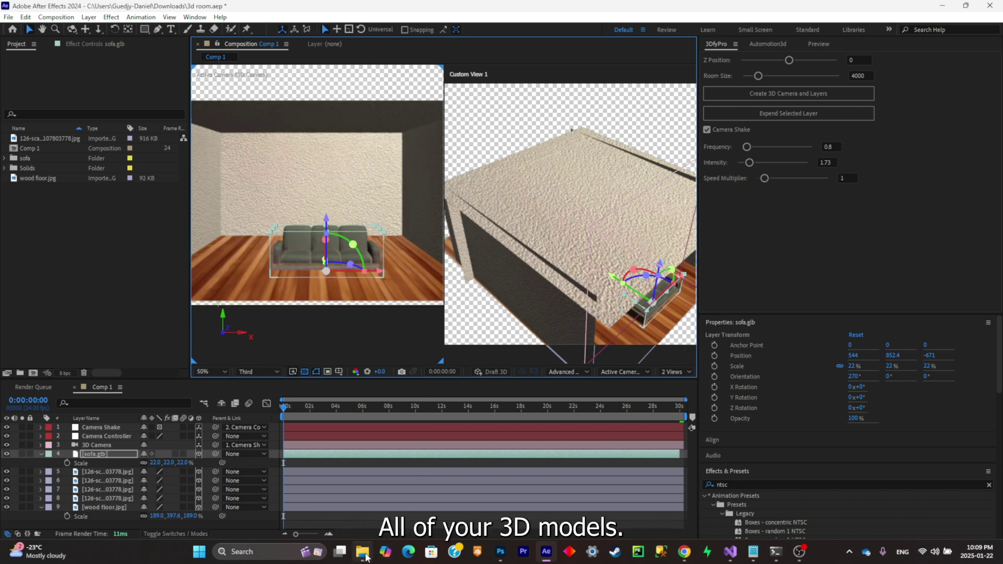
{"action": "left_click", "coordinate": [364, 554]}
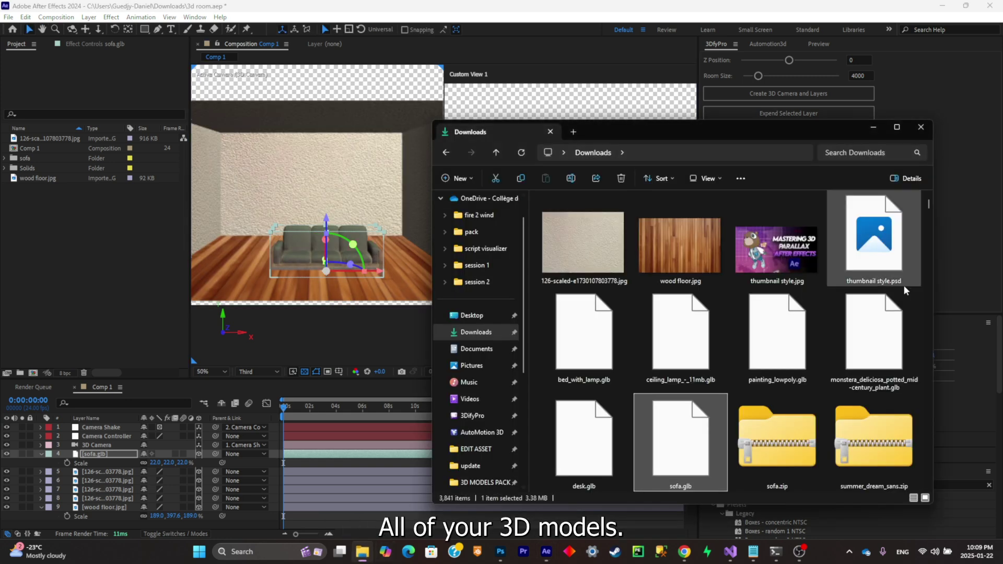
{"action": "left_click_drag", "start_coordinate": [591, 449], "coordinate": [261, 274]}
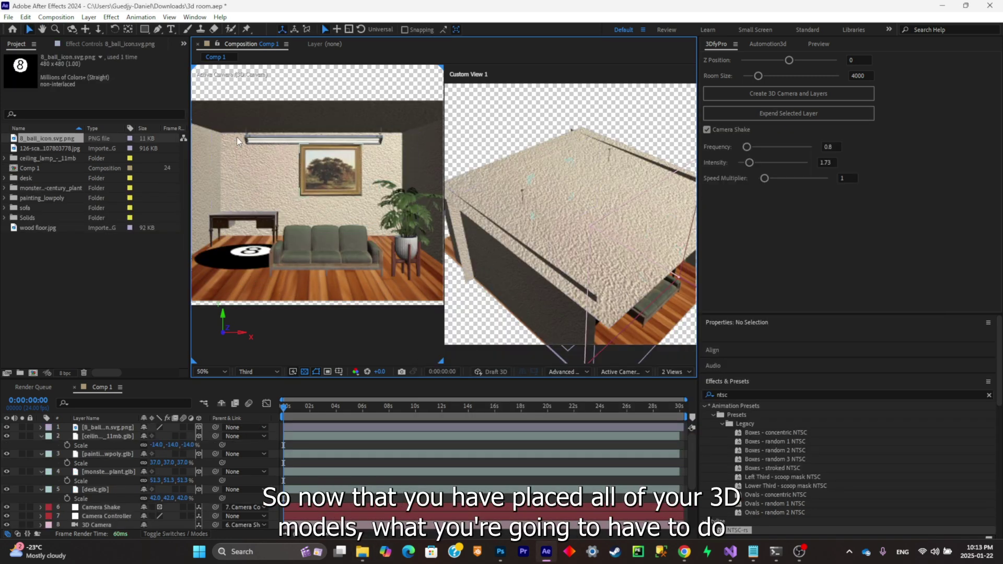
Create a Point light and place it at the ceiling lamp, at about X 508.3, Y 344.1, Z 28.
{"action": "left_click", "coordinate": [664, 371]}
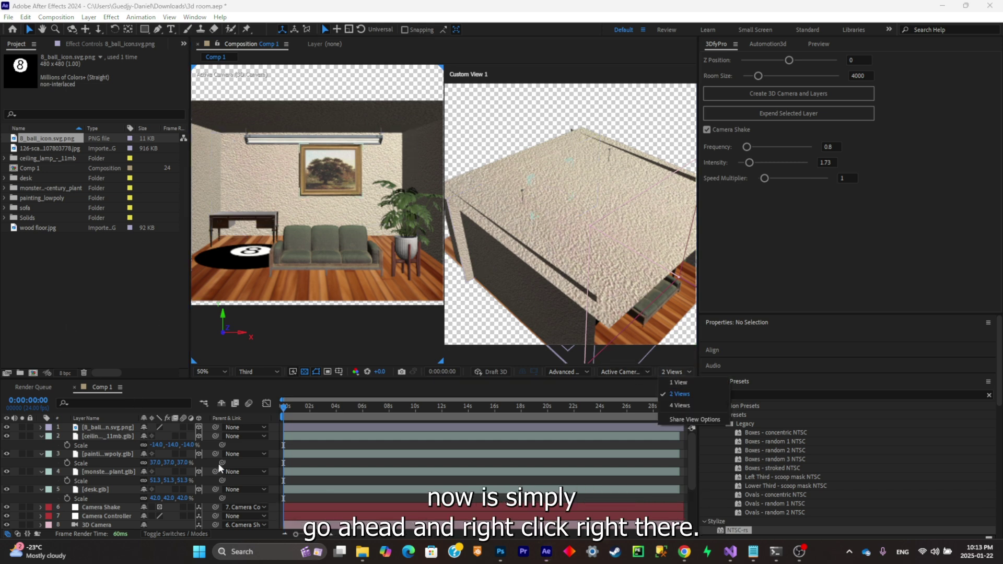
{"action": "right_click", "coordinate": [270, 435]}
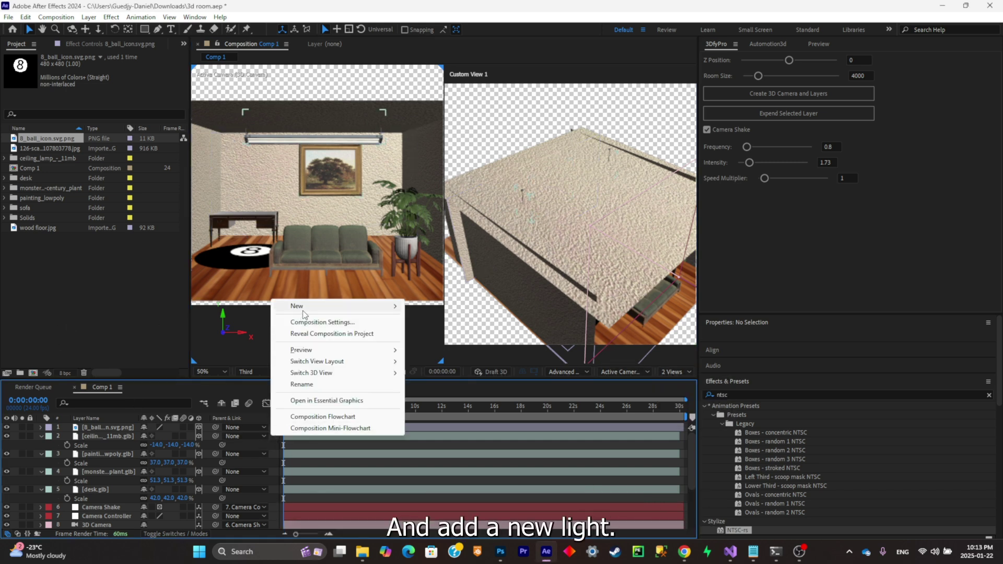
{"action": "mouse_move", "coordinate": [302, 307]}
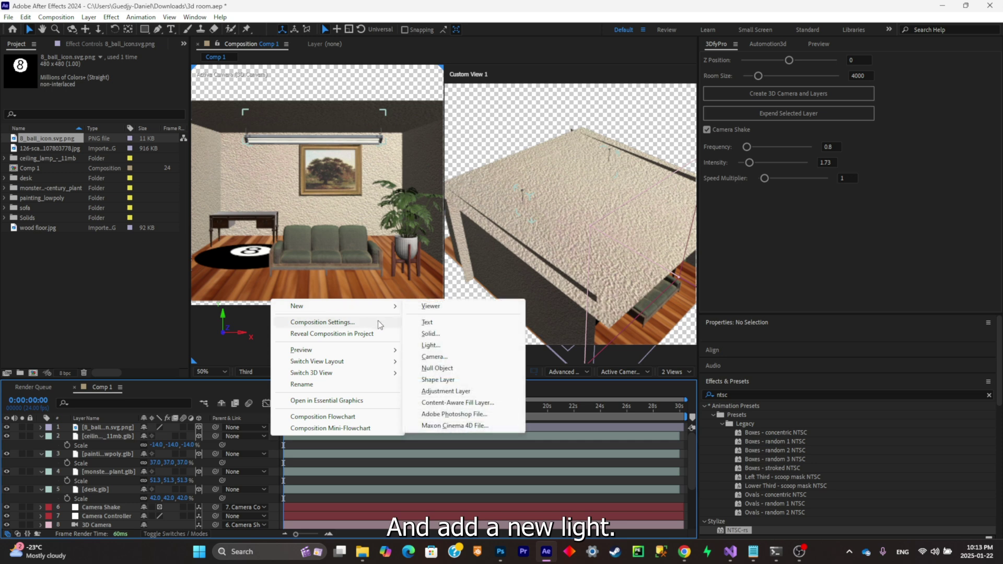
{"action": "left_click", "coordinate": [450, 345]}
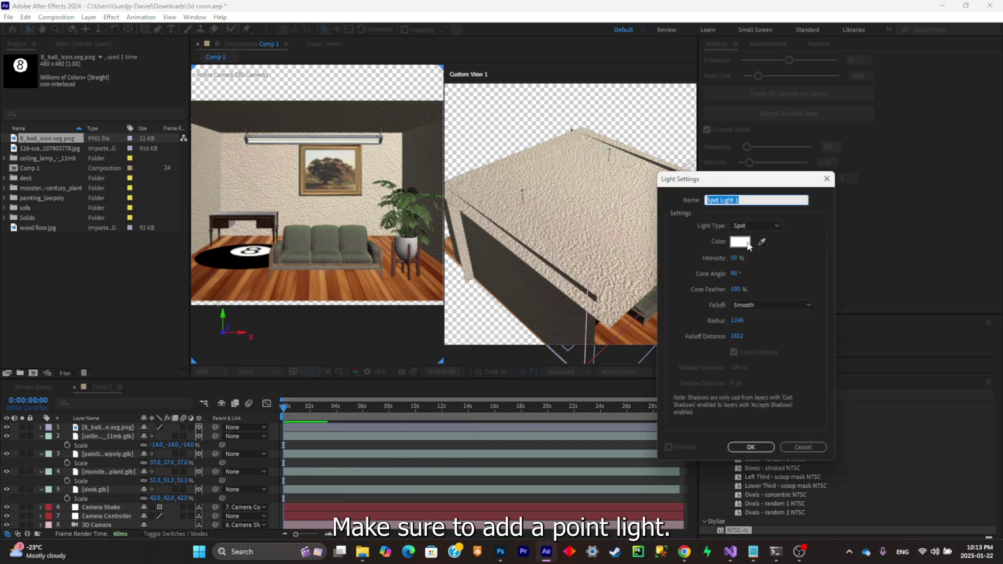
{"action": "left_click", "coordinate": [776, 226]}
{"action": "left_click", "coordinate": [768, 259]}
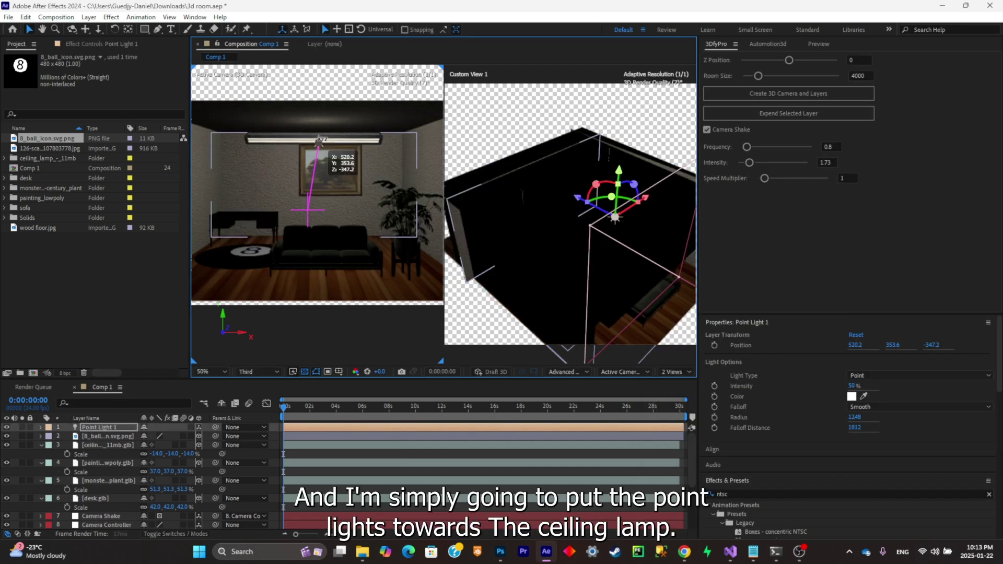
{"action": "left_click_drag", "start_coordinate": [321, 149], "coordinate": [315, 138]}
{"action": "left_click_drag", "start_coordinate": [577, 198], "coordinate": [531, 175]}
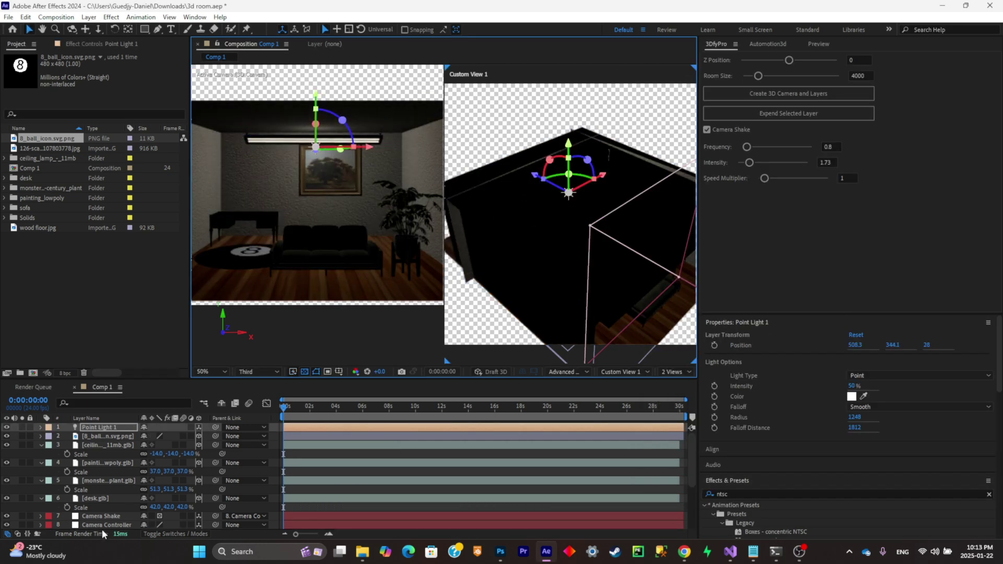
Try raising the point light's intensity to about 132%, and set it back to 50%.
{"action": "left_click", "coordinate": [40, 427]}
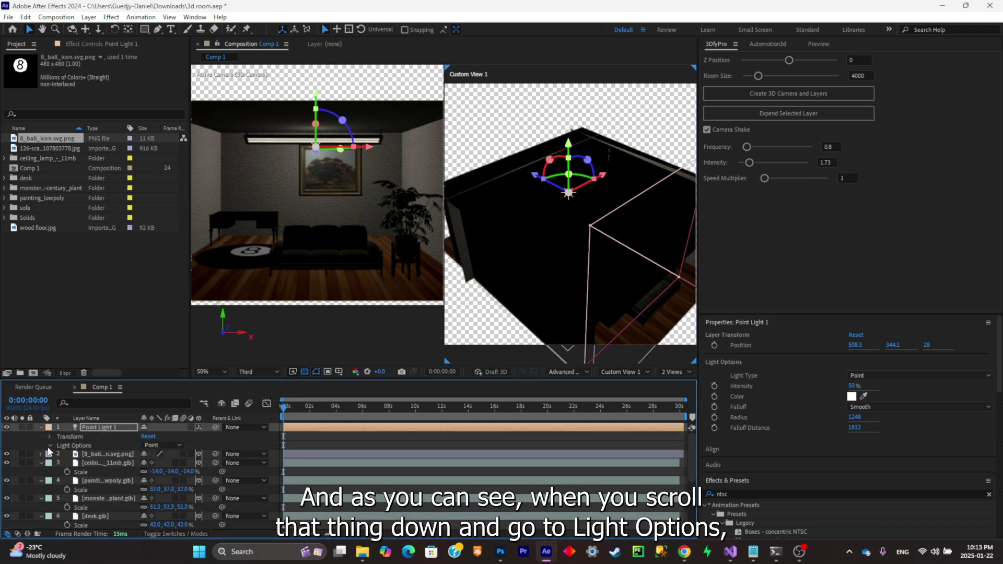
{"action": "left_click", "coordinate": [50, 446]}
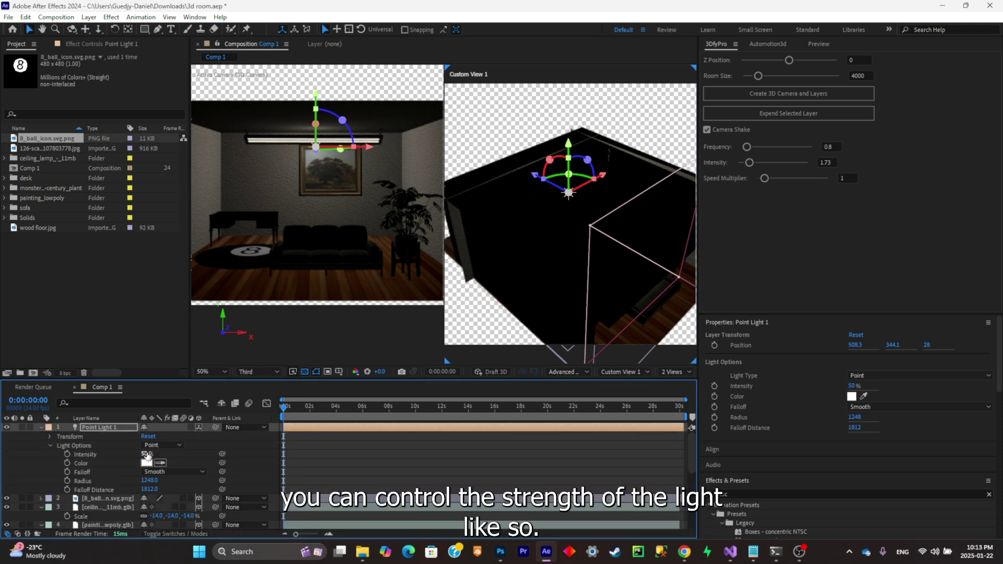
{"action": "left_click_drag", "start_coordinate": [145, 454], "coordinate": [182, 445]}
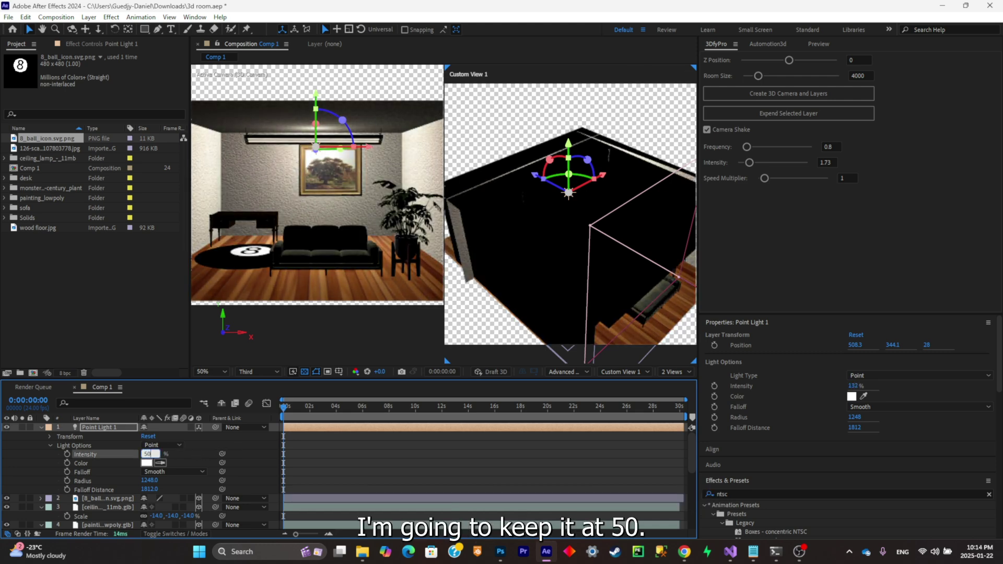
{"action": "key", "text": "Return"}
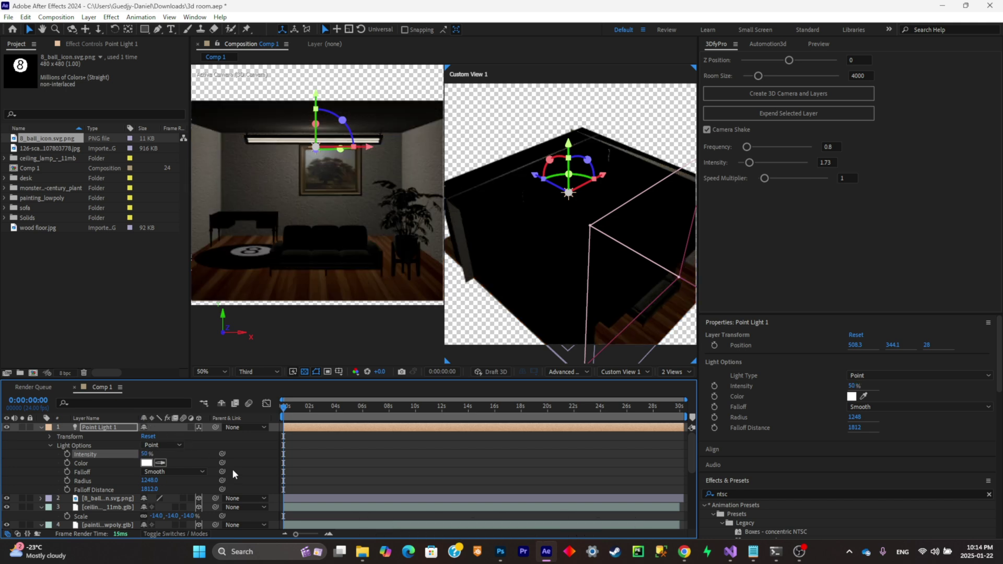
Change the point light's color to a pale yellow.
{"action": "left_click", "coordinate": [147, 462]}
{"action": "mouse_move", "coordinate": [689, 230]}
{"action": "left_mouse_down"}
{"action": "mouse_move", "coordinate": [688, 263]}
{"action": "mouse_move", "coordinate": [791, 274]}
{"action": "mouse_move", "coordinate": [790, 331]}
{"action": "left_mouse_up"}
{"action": "left_click_drag", "start_coordinate": [761, 234], "coordinate": [742, 234]}
{"action": "left_click", "coordinate": [872, 223]}
Create a second light of the Spot type.
{"action": "right_click", "coordinate": [266, 316]}
{"action": "mouse_move", "coordinate": [313, 323]}
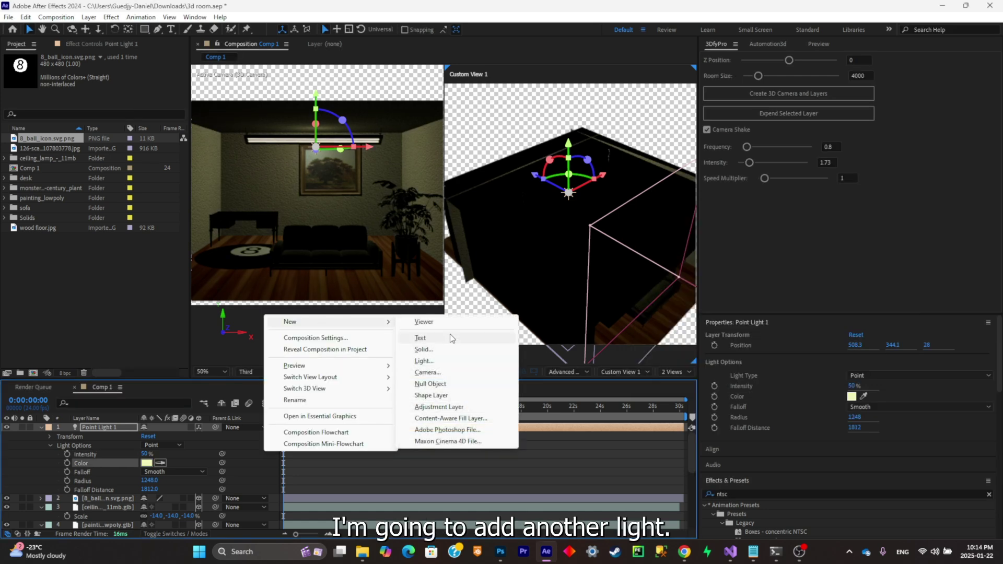
{"action": "left_click", "coordinate": [440, 362]}
{"action": "left_click", "coordinate": [748, 225]}
{"action": "left_click", "coordinate": [749, 248]}
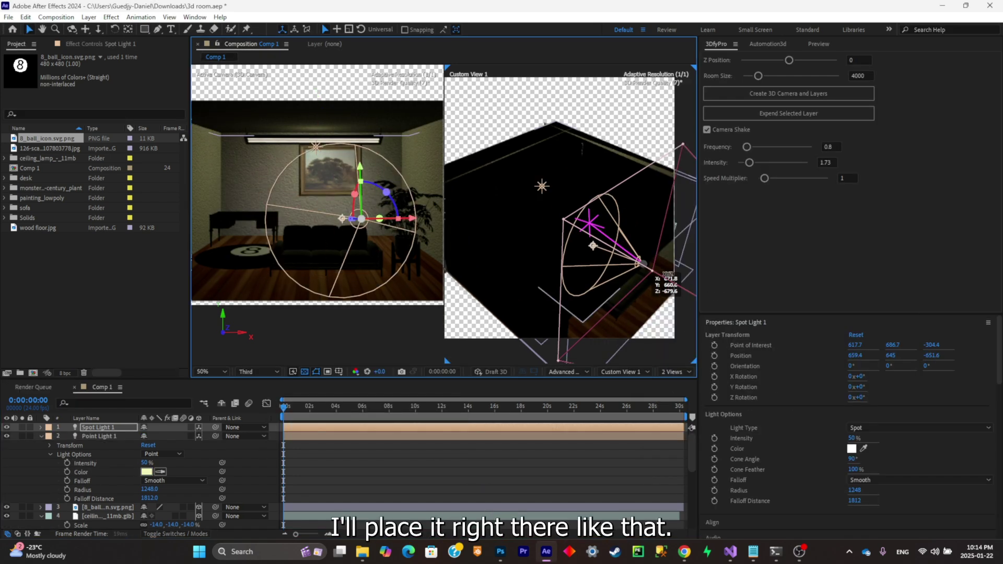
Position the spot light in front of the sofa at about X 530.6, Y 704.8, Z -1069.3, facing into the room.
{"action": "left_click_drag", "start_coordinate": [643, 264], "coordinate": [667, 286]}
{"action": "scroll", "coordinate": [606, 266], "scroll_direction": "down", "scroll_amount": 2}
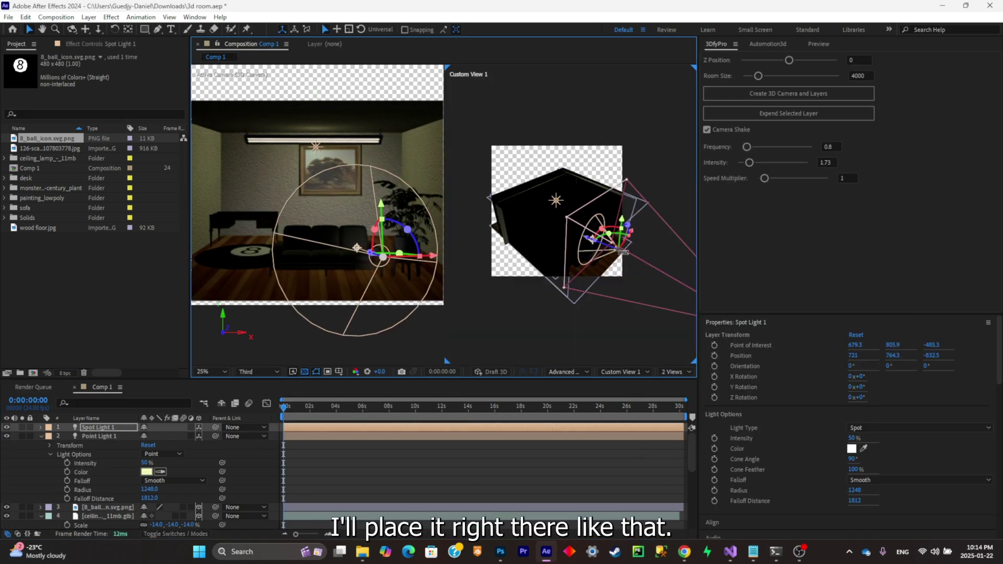
{"action": "left_click_drag", "start_coordinate": [608, 238], "coordinate": [619, 256]}
{"action": "left_click_drag", "start_coordinate": [330, 255], "coordinate": [330, 207]}
Raise the spot light's intensity to 113% and widen its cone angle to about 118°.
{"action": "left_click", "coordinate": [41, 428]}
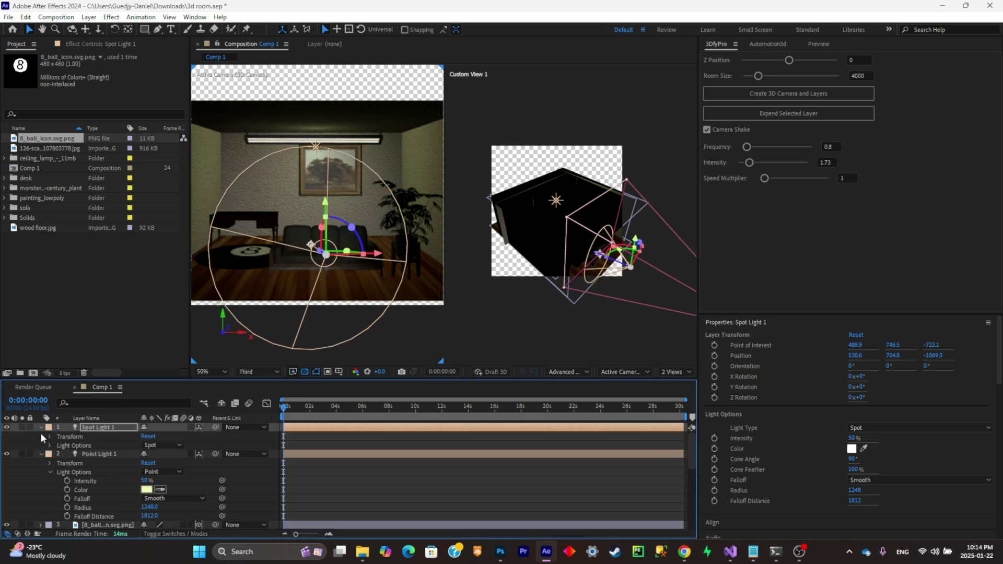
{"action": "left_click", "coordinate": [50, 445]}
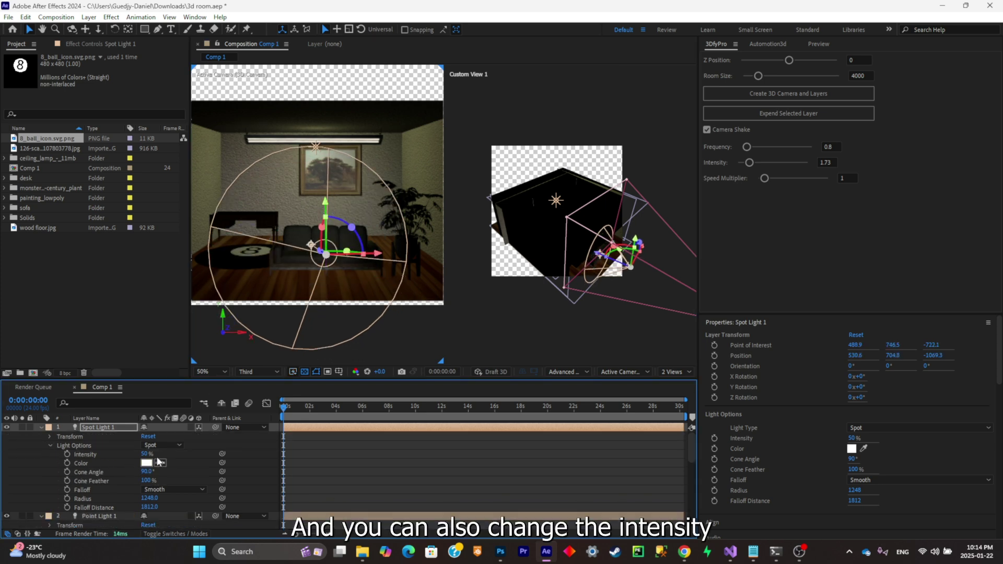
{"action": "left_click_drag", "start_coordinate": [153, 455], "coordinate": [180, 450]}
{"action": "left_click", "coordinate": [366, 314]}
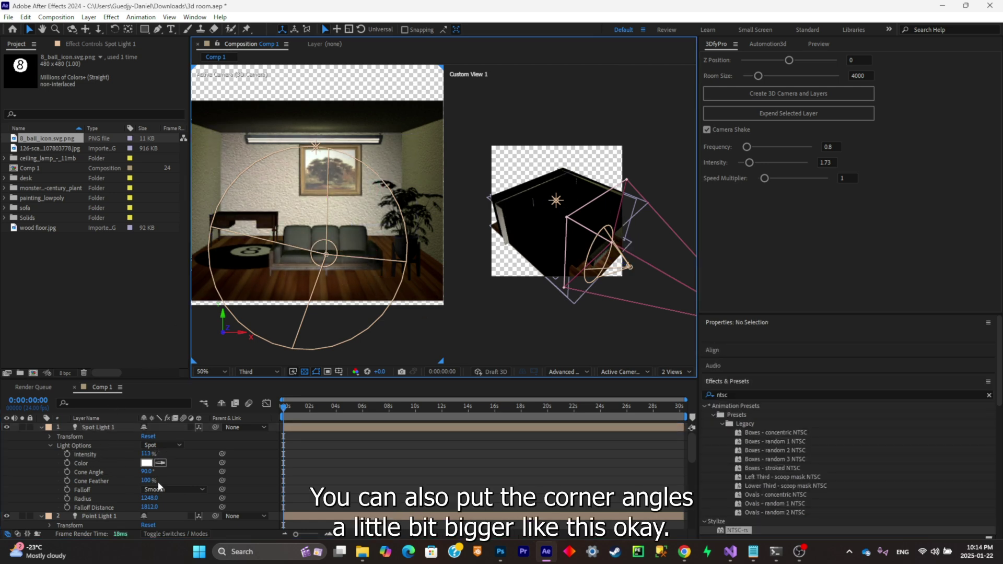
{"action": "left_click_drag", "start_coordinate": [149, 472], "coordinate": [170, 454]}
{"action": "left_click", "coordinate": [171, 455]}
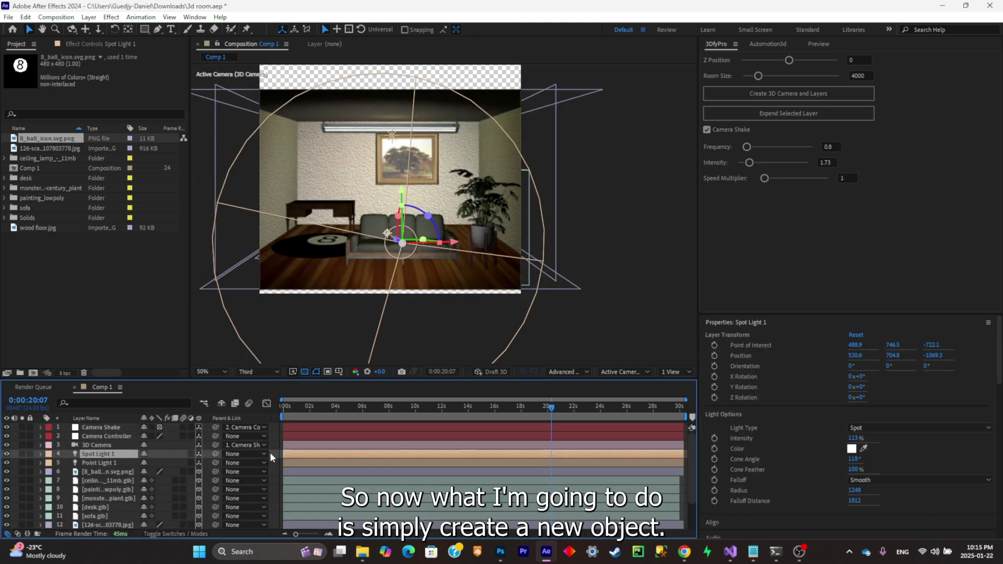
Create a null object above the Spot Light 1 layer and make it a 3D layer.
{"action": "right_click", "coordinate": [277, 452]}
{"action": "mouse_move", "coordinate": [350, 326]}
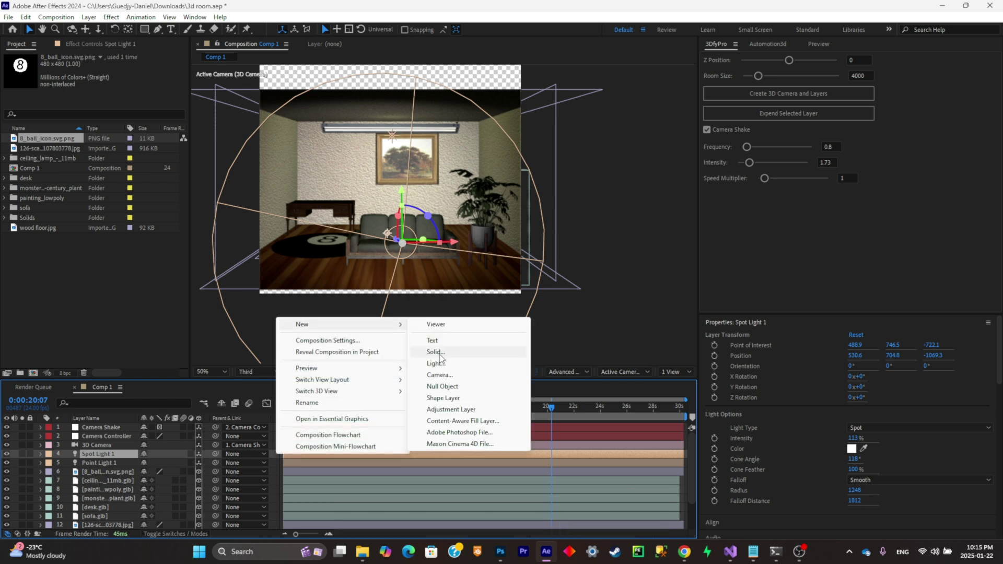
{"action": "left_click", "coordinate": [451, 388]}
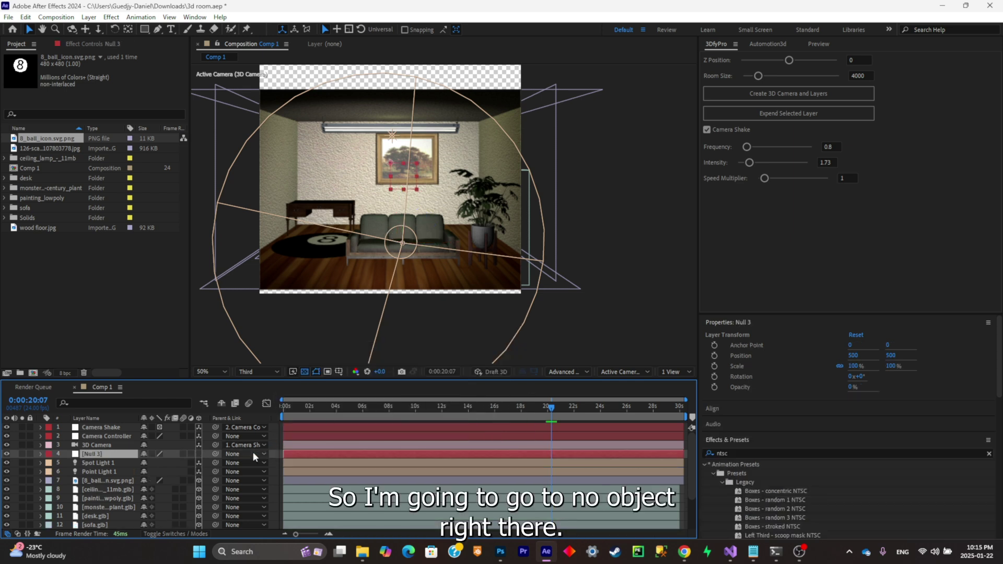
{"action": "left_click", "coordinate": [200, 453]}
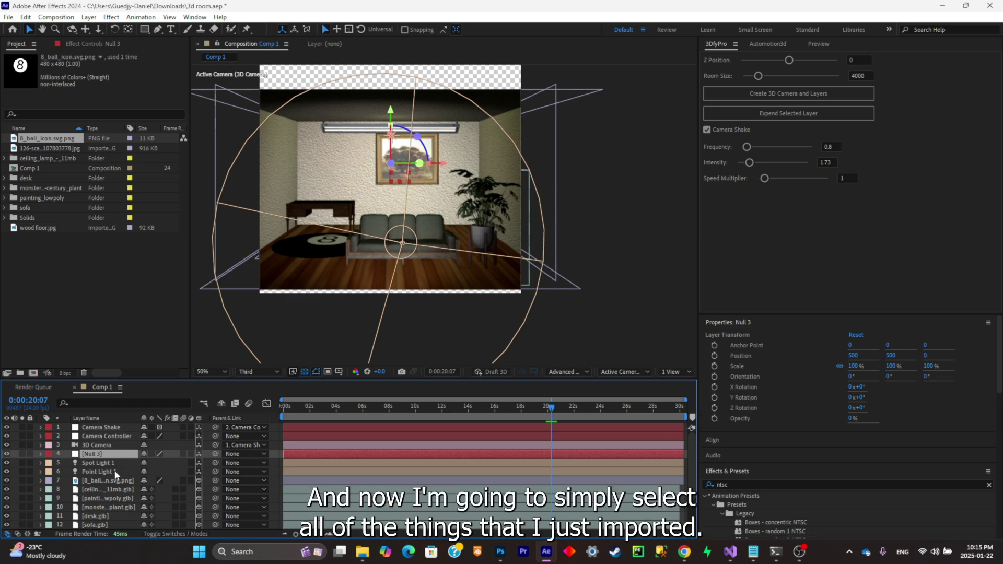
Parent every layer from Spot Light 1 down through the wood floor to the Null 3 layer.
{"action": "left_click", "coordinate": [113, 464]}
{"action": "scroll", "coordinate": [119, 489], "scroll_direction": "down", "scroll_amount": 3}
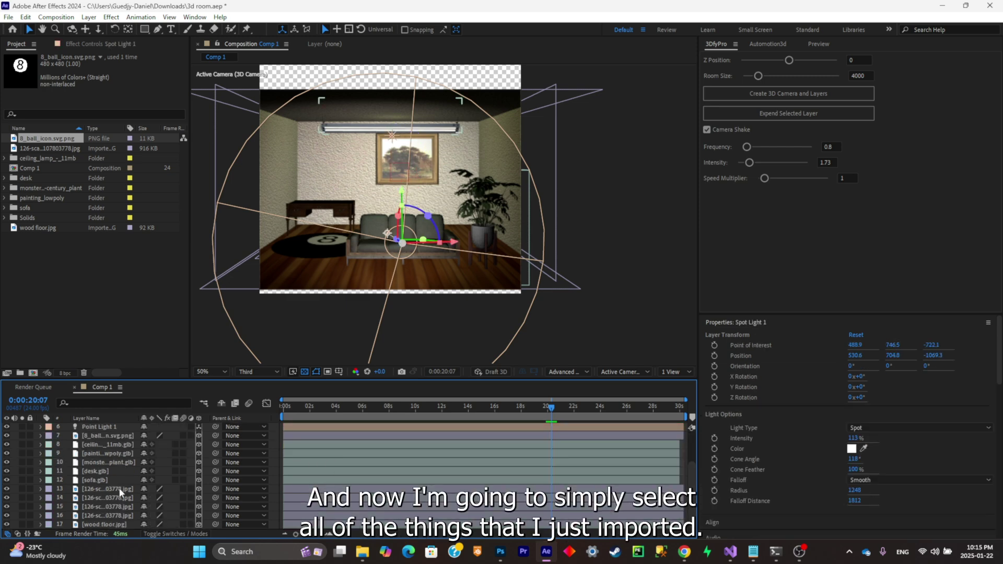
{"action": "left_click", "coordinate": [117, 525], "text": "shift"}
{"action": "scroll", "coordinate": [214, 463], "scroll_direction": "up", "scroll_amount": 3}
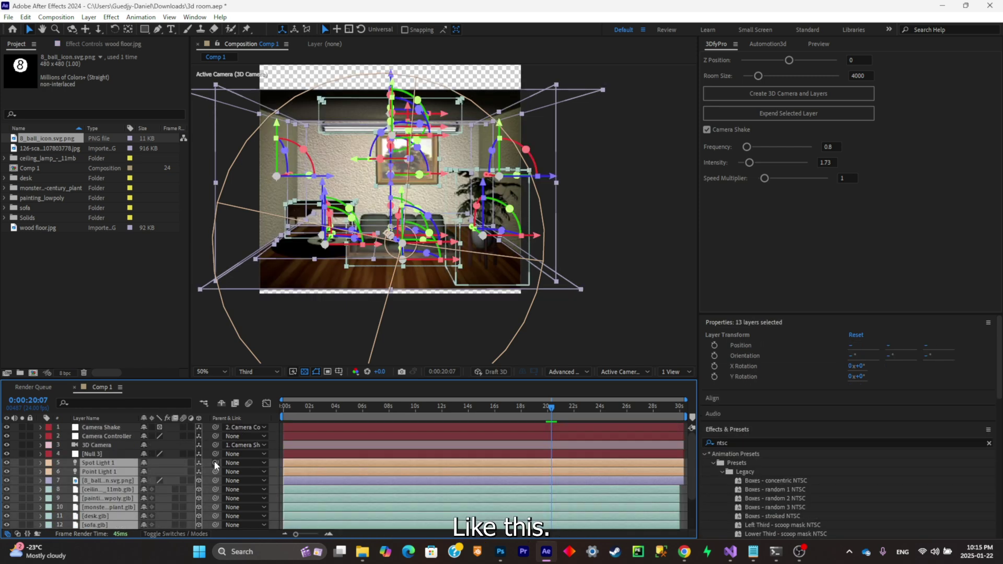
{"action": "left_click_drag", "start_coordinate": [214, 462], "coordinate": [121, 459]}
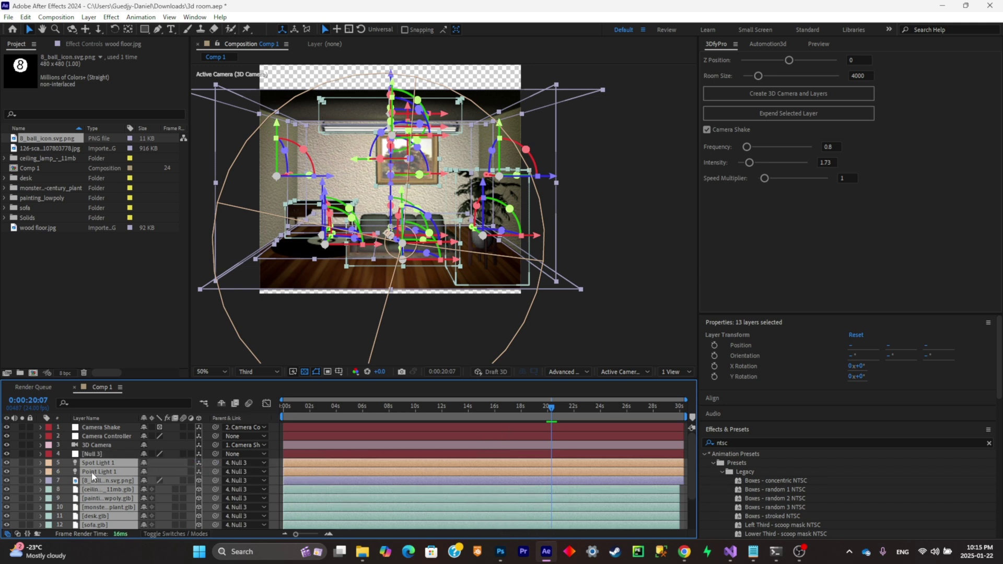
Try rotating the whole room with the null's X rotation.
{"action": "left_click", "coordinate": [98, 455]}
{"action": "key", "text": "r"}
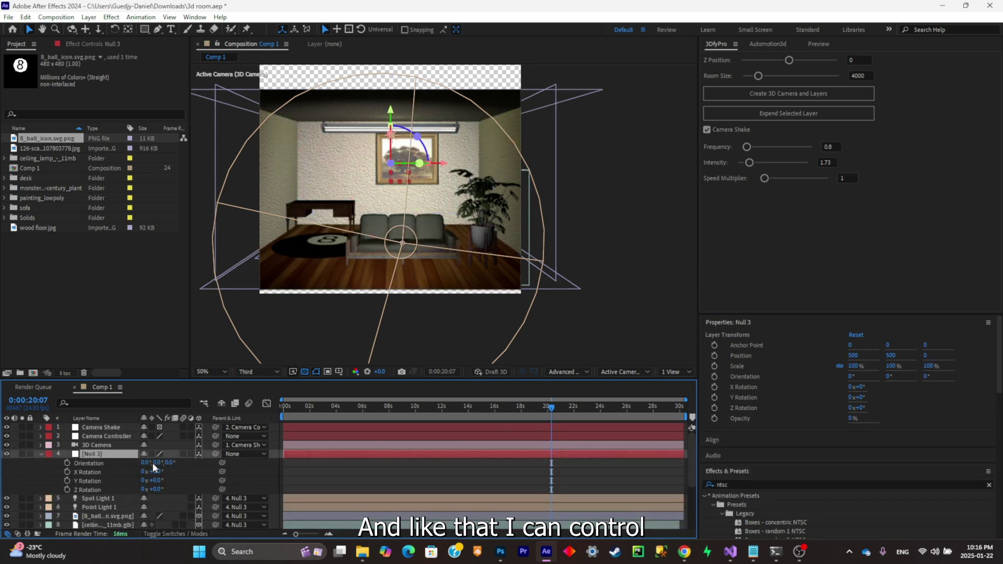
{"action": "left_click_drag", "start_coordinate": [155, 472], "coordinate": [155, 464]}
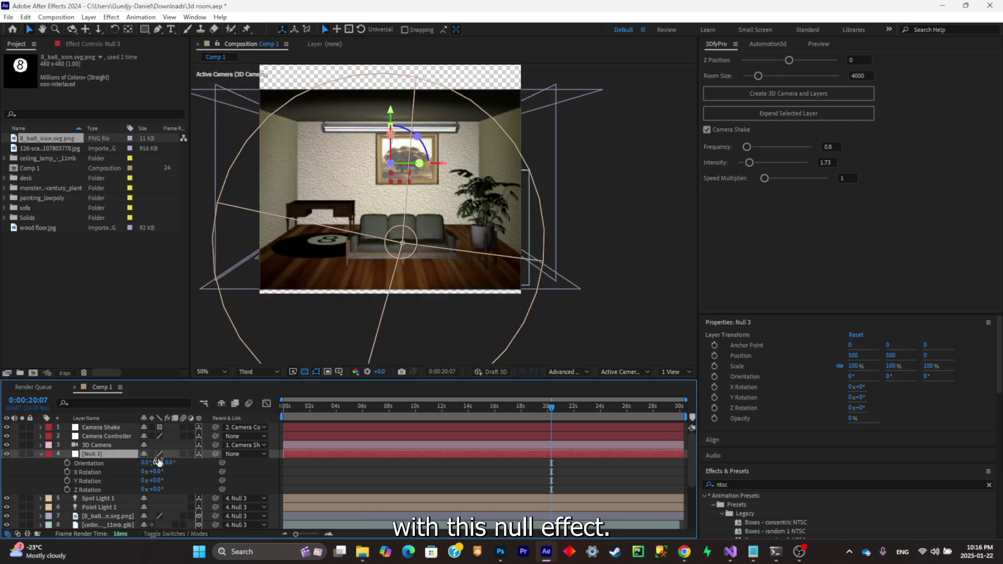
Scale the null to 100%, 101%, 103% without constrained proportions and raise the room by setting its Y position to 373.
{"action": "key", "text": "s"}
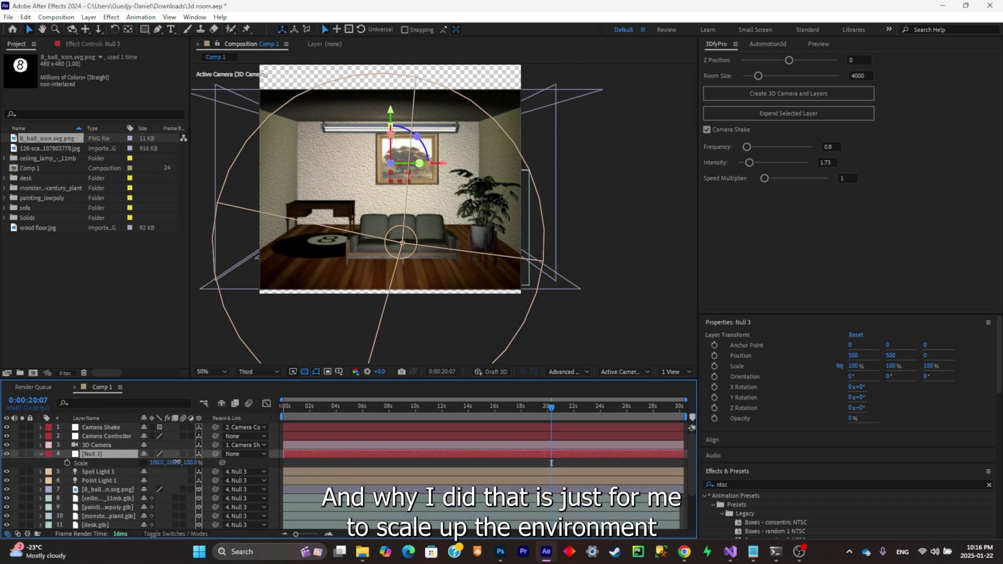
{"action": "left_click_drag", "start_coordinate": [176, 462], "coordinate": [189, 463]}
{"action": "scroll", "coordinate": [401, 270], "scroll_direction": "down", "scroll_amount": 1}
{"action": "left_click", "coordinate": [119, 455]}
{"action": "key", "text": "p"}
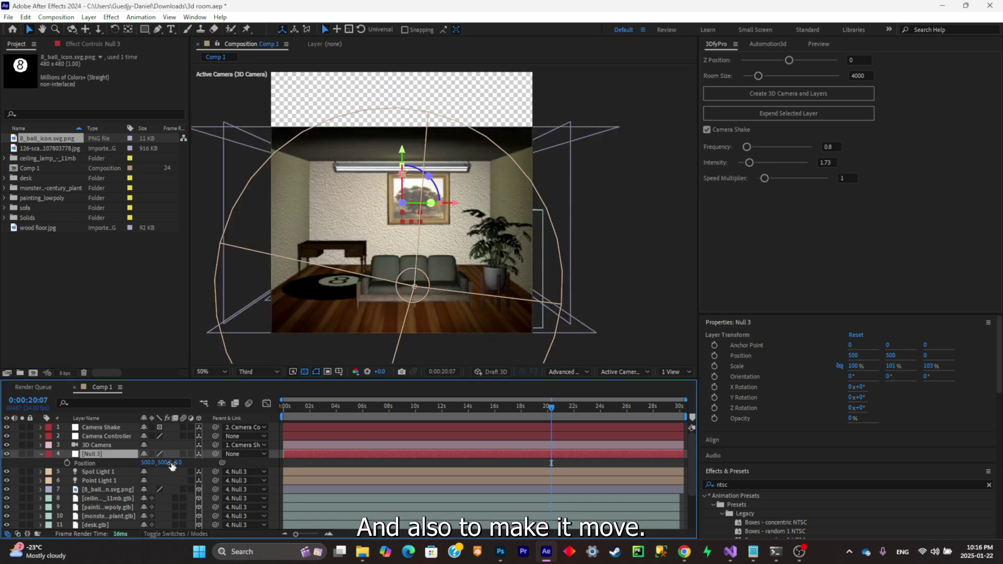
{"action": "left_click_drag", "start_coordinate": [170, 467], "coordinate": [105, 467]}
Extend the front edges of the wood floor and the ceiling towards the camera until they fill the frame.
{"action": "left_click", "coordinate": [402, 294]}
{"action": "left_click_drag", "start_coordinate": [402, 293], "coordinate": [393, 342]}
{"action": "left_click", "coordinate": [397, 95]}
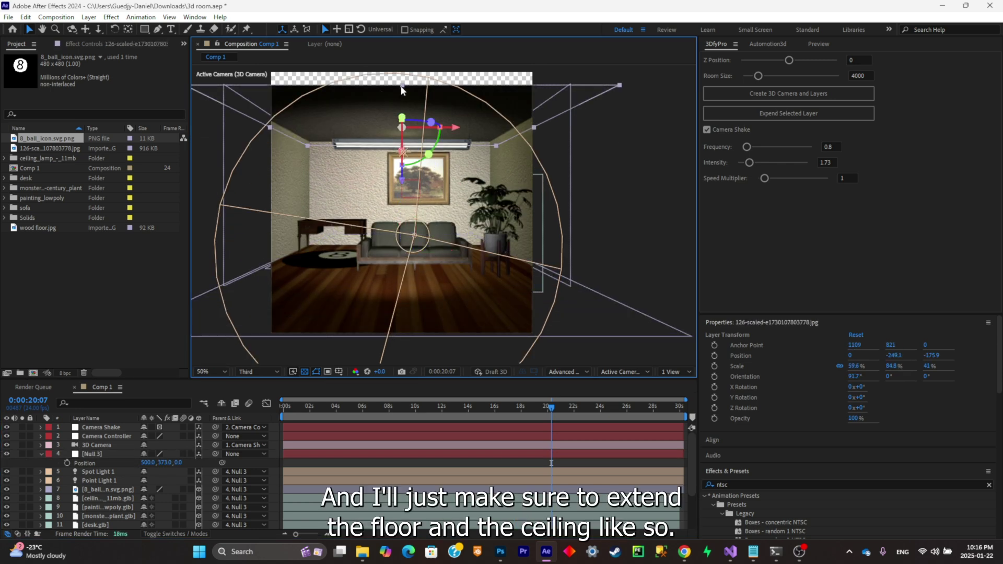
{"action": "left_click_drag", "start_coordinate": [401, 86], "coordinate": [401, 61]}
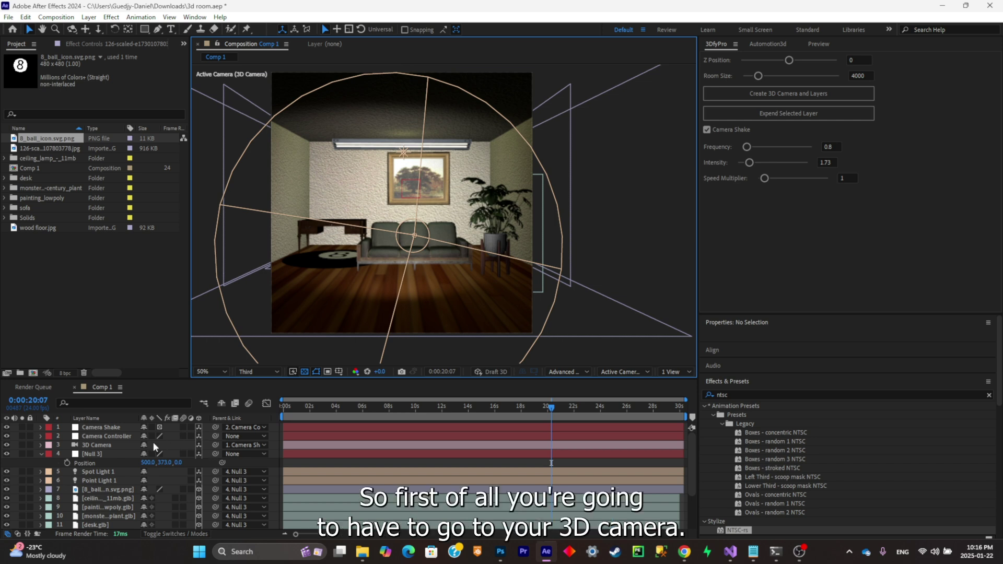
At the start of the timeline, set the 3D Camera's Z position to 1940, close to the wall painting.
{"action": "left_click", "coordinate": [116, 446]}
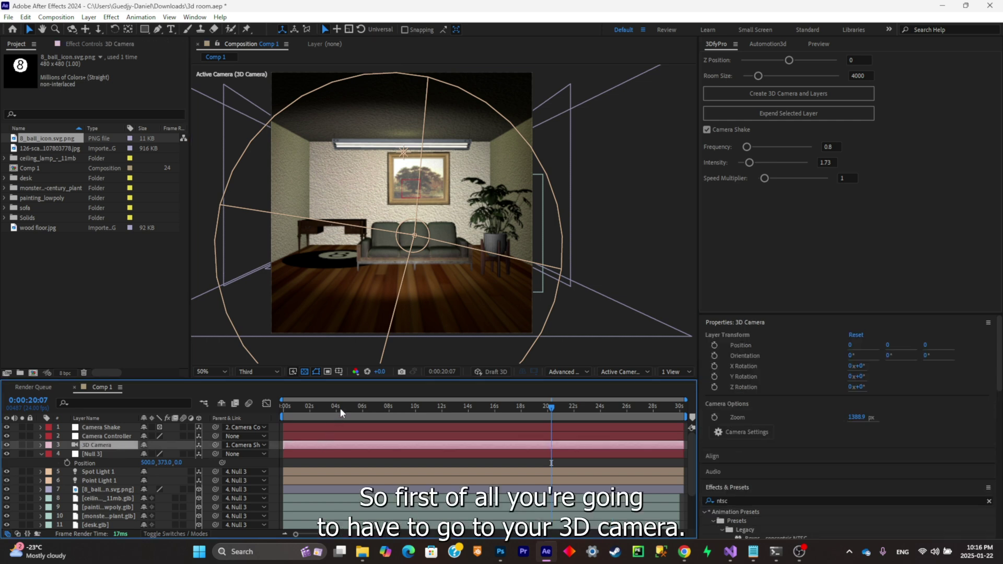
{"action": "left_click", "coordinate": [288, 414]}
{"action": "key", "text": "p"}
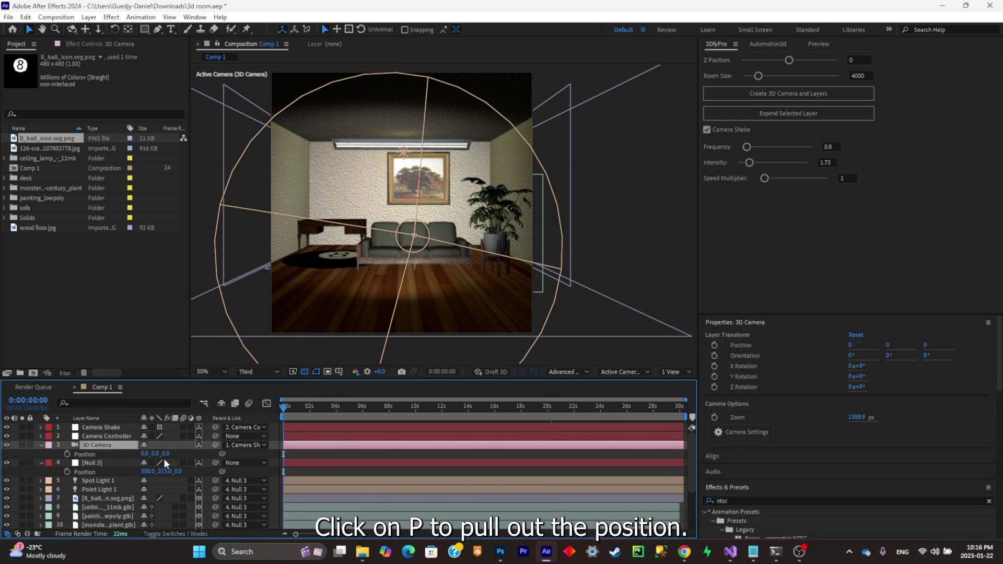
{"action": "left_click", "coordinate": [112, 462]}
{"action": "key", "text": "p"}
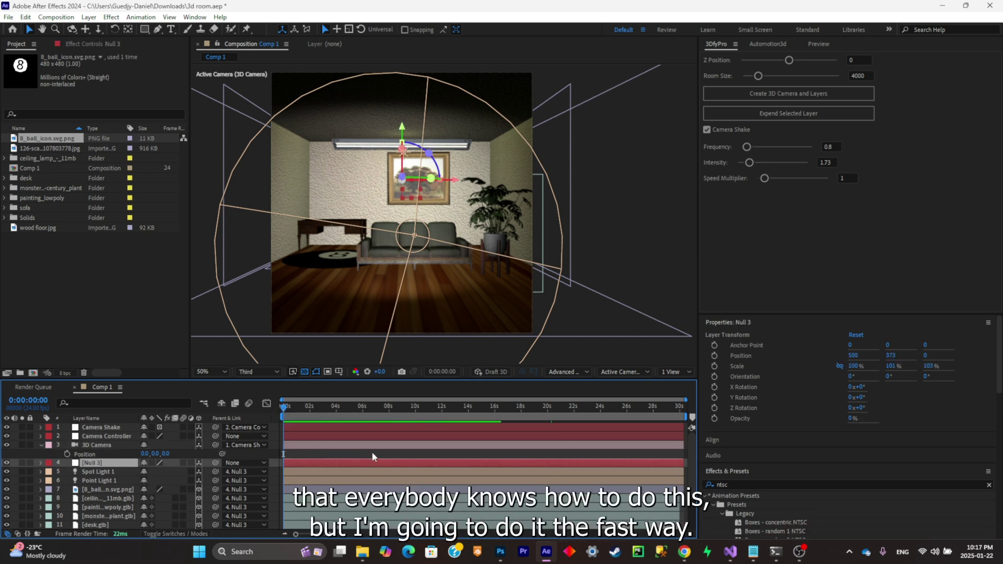
{"action": "left_click", "coordinate": [764, 45]}
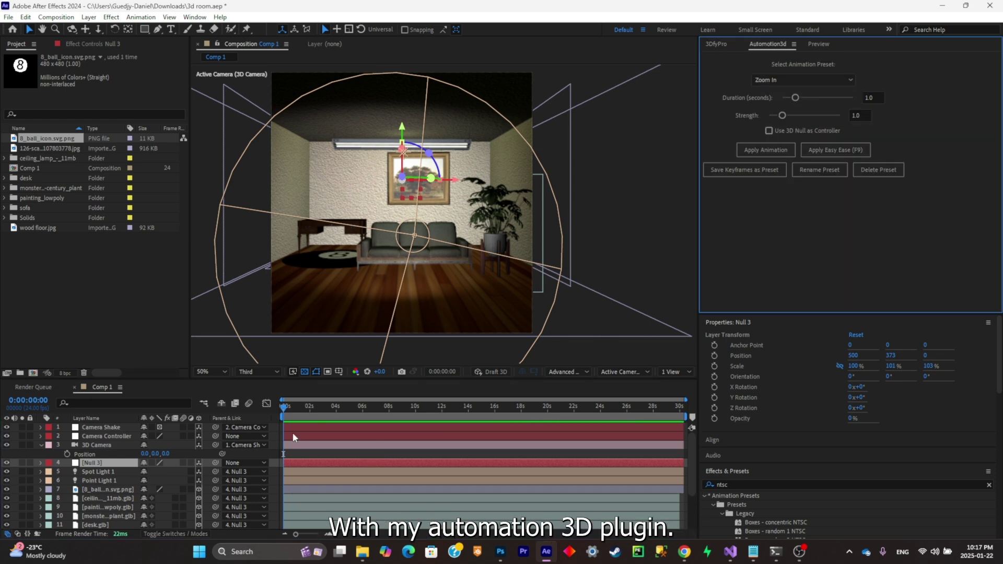
{"action": "left_click_drag", "start_coordinate": [166, 455], "coordinate": [242, 430]}
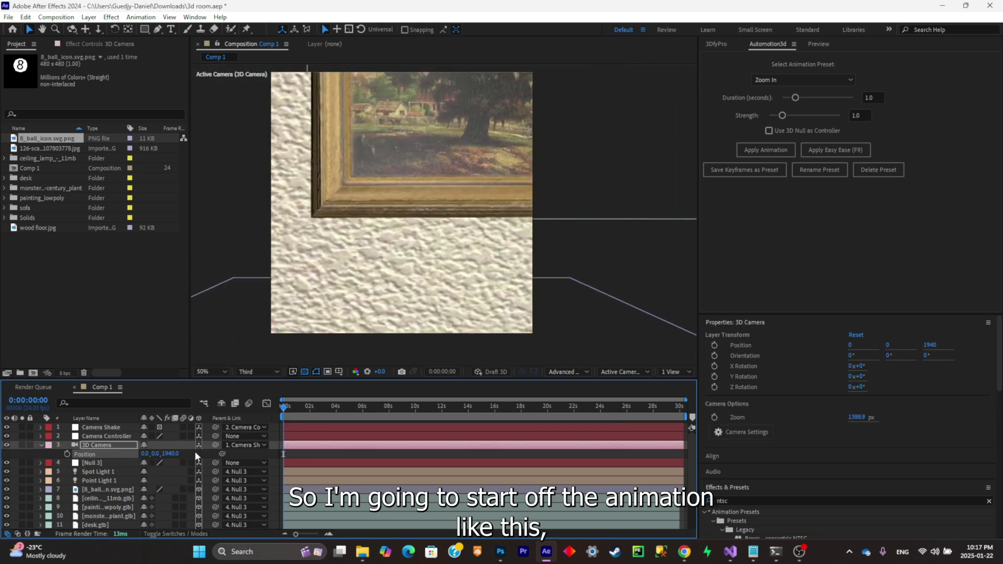
Apply the Zoom Out animation preset to the 3D Camera and check the framing at 1 second.
{"action": "left_click", "coordinate": [788, 82]}
{"action": "left_click", "coordinate": [790, 103]}
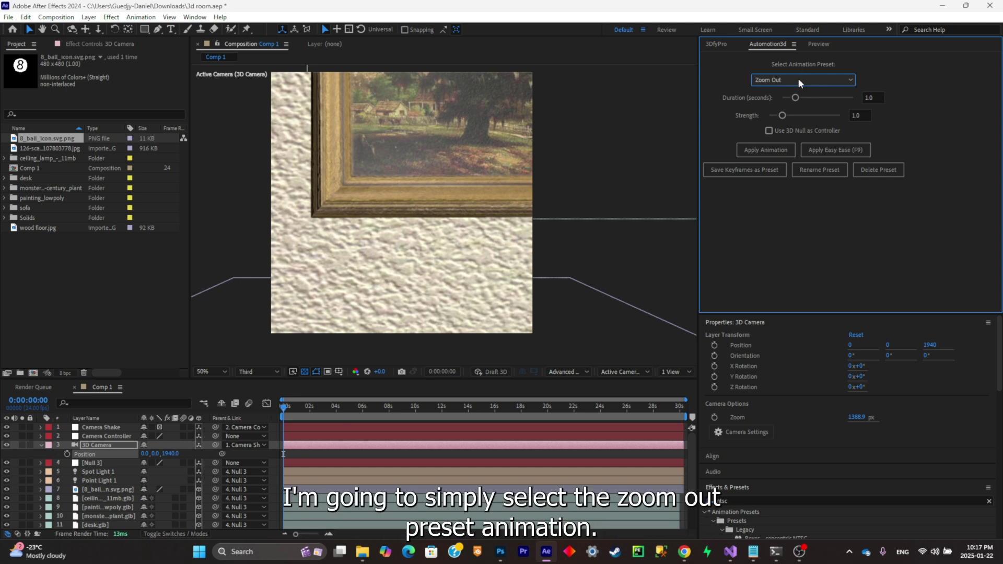
{"action": "left_click", "coordinate": [754, 150]}
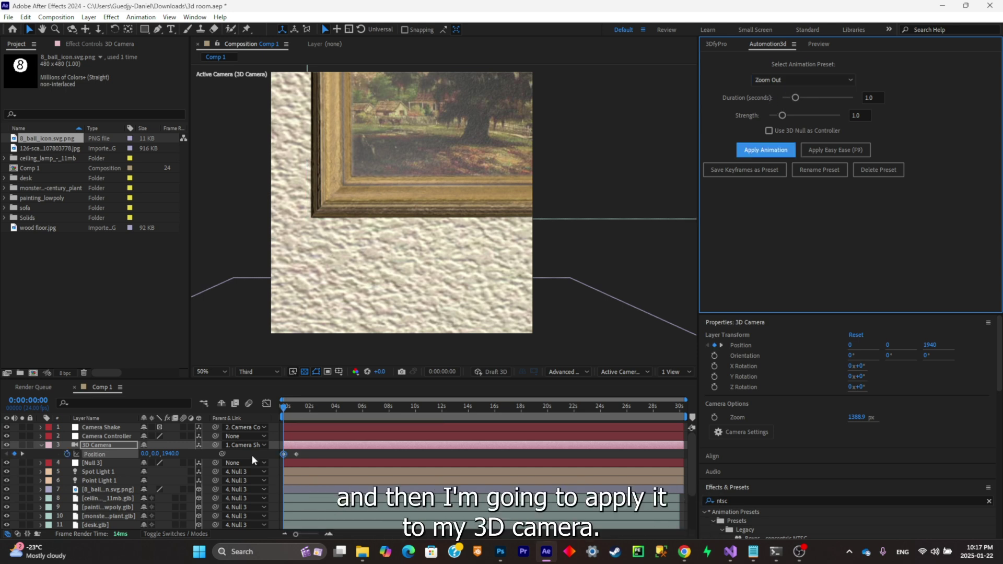
{"action": "left_click", "coordinate": [296, 406]}
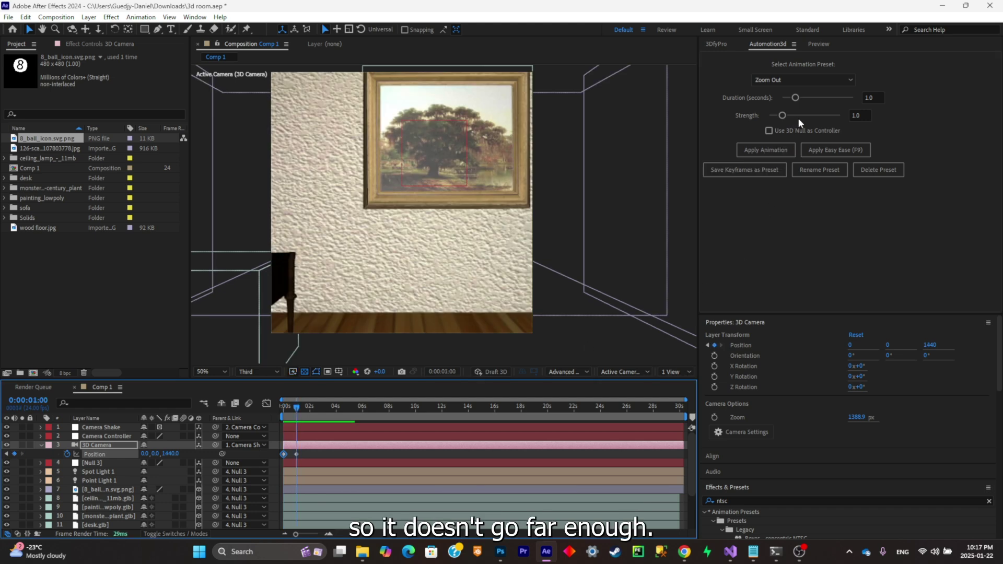
Reapply the Zoom Out preset with a duration of 4.1 seconds and a strength of 3.5, and preview the animation.
{"action": "left_click_drag", "start_coordinate": [801, 119], "coordinate": [840, 98]}
{"action": "key", "text": "space"}
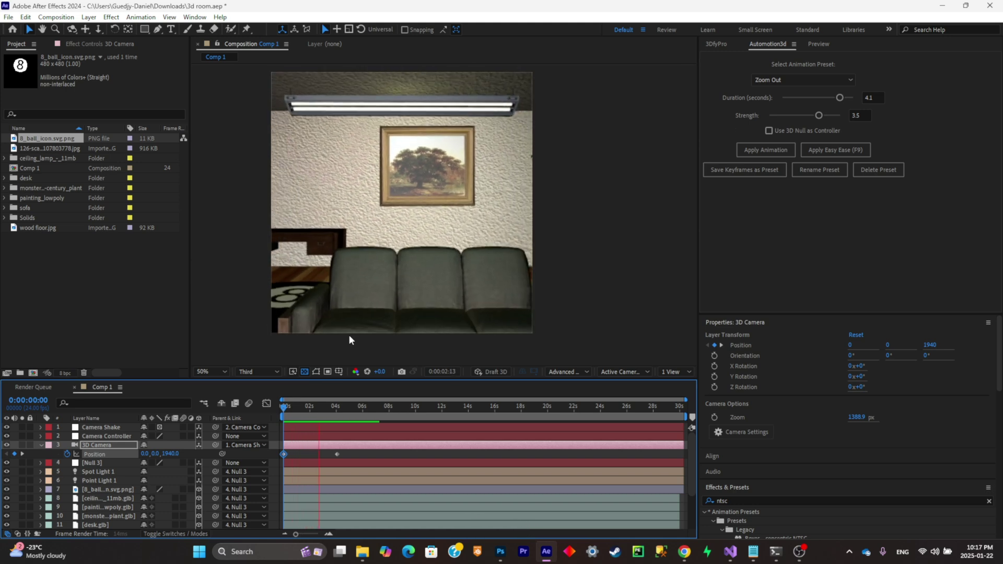
{"action": "left_click", "coordinate": [324, 406]}
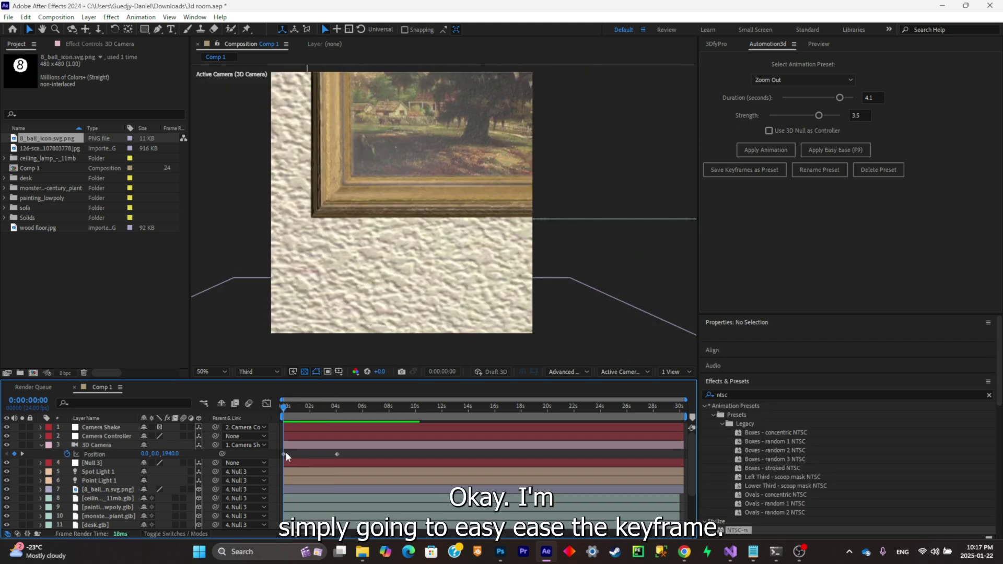
Apply Easy Ease to the 3D Camera's position keyframes and play the zoom-out from the start.
{"action": "left_click", "coordinate": [291, 446]}
{"action": "left_click", "coordinate": [836, 150]}
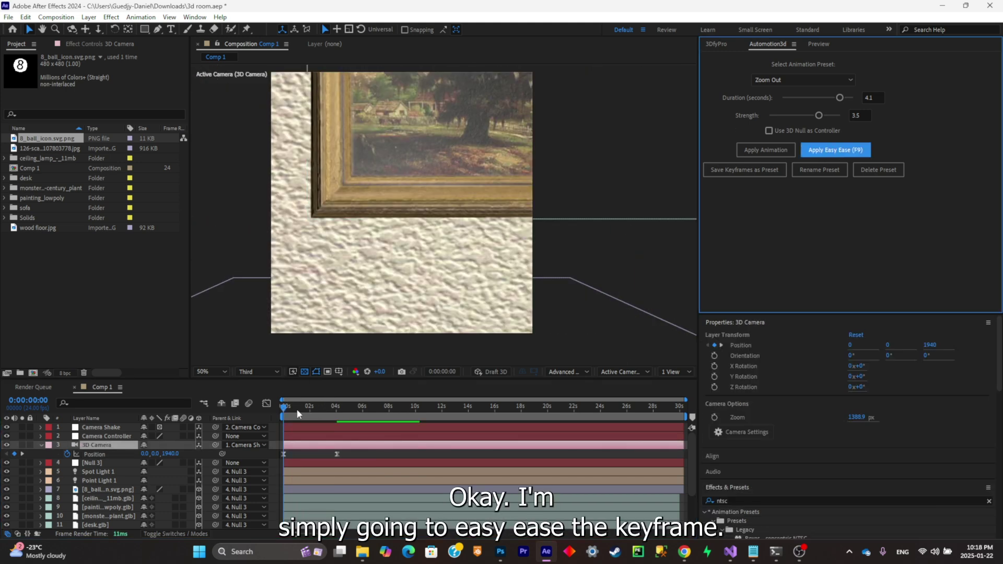
{"action": "left_click", "coordinate": [265, 410]}
{"action": "key", "text": "space"}
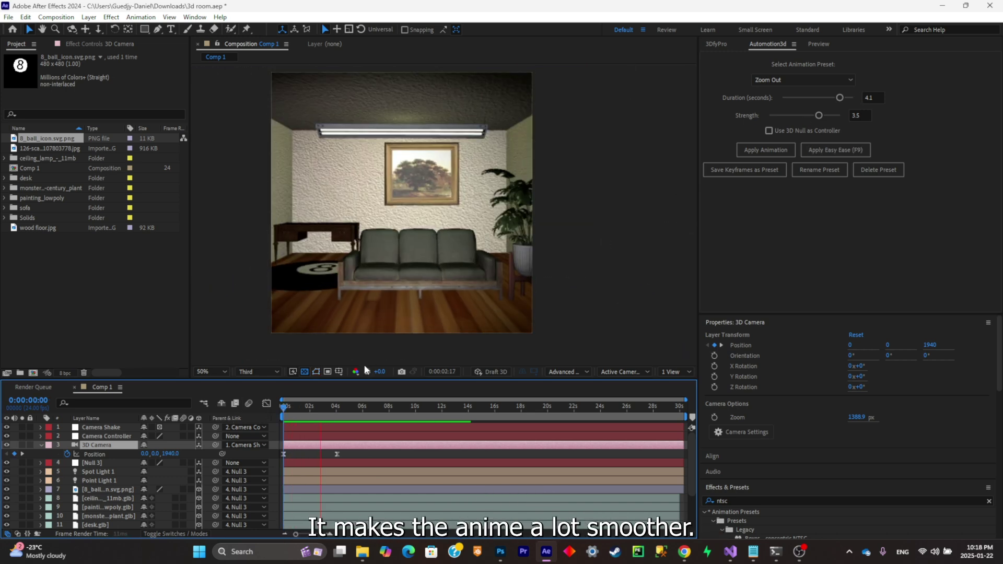
{"action": "key", "text": "space"}
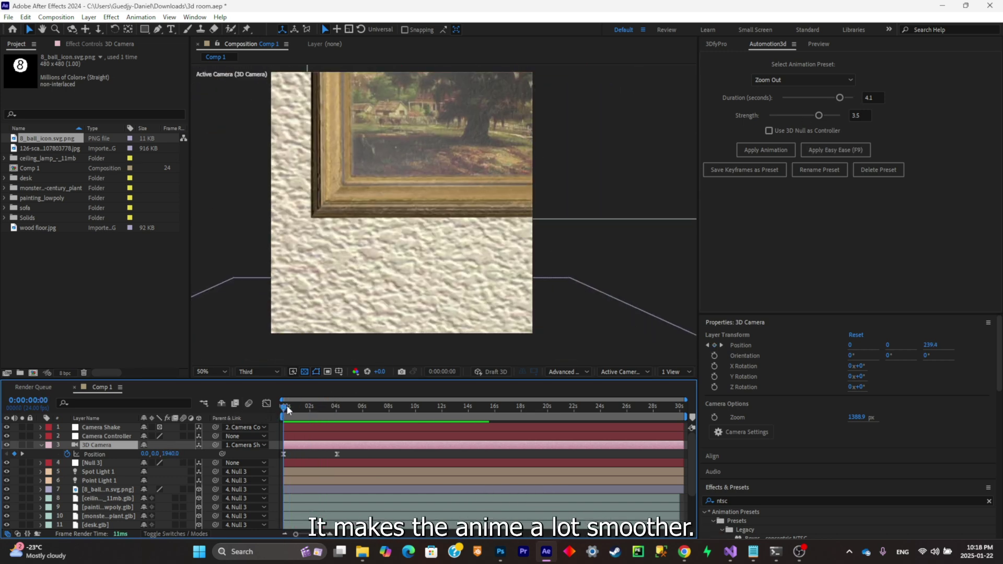
Center the painting at the camera's first keyframe by moving the camera to about X 92.5, Y -146.2, and save the project.
{"action": "left_click", "coordinate": [284, 454]}
{"action": "left_click", "coordinate": [86, 29]}
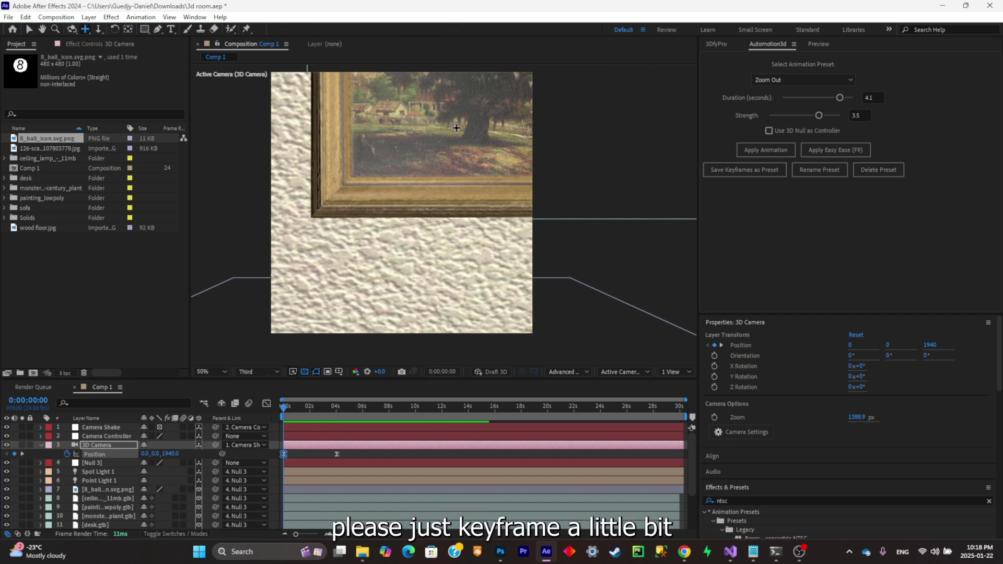
{"action": "mouse_move", "coordinate": [449, 128]}
{"action": "left_mouse_down"}
{"action": "mouse_move", "coordinate": [409, 141]}
{"action": "mouse_move", "coordinate": [398, 160]}
{"action": "mouse_move", "coordinate": [396, 200]}
{"action": "left_mouse_up"}
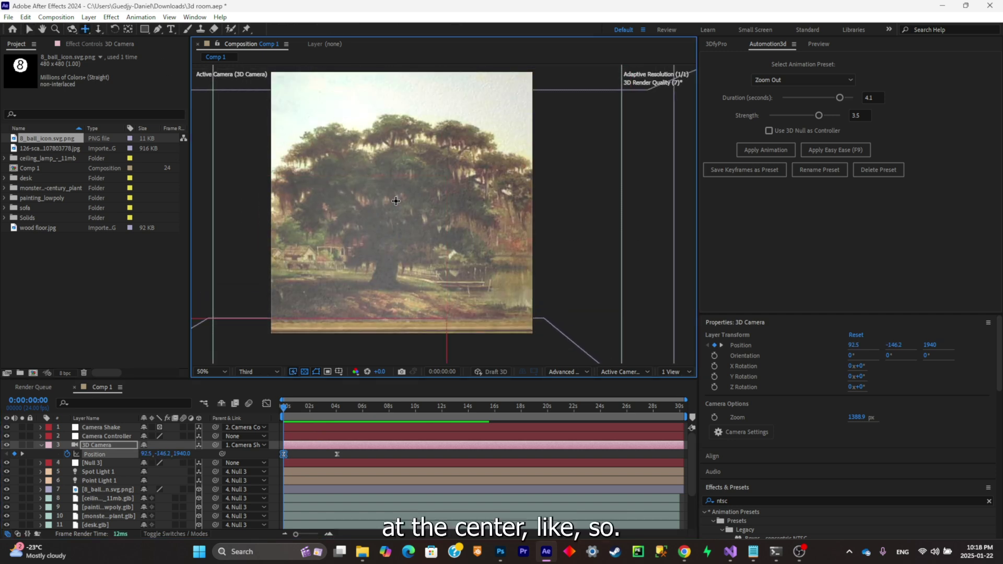
{"action": "key", "text": "v"}
{"action": "key", "text": "ctrl+s"}
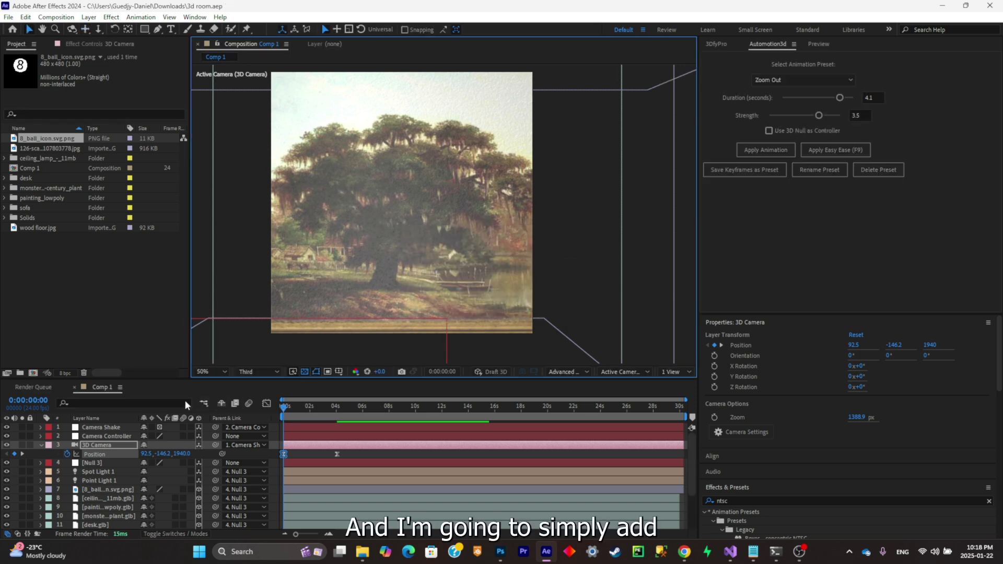
Add camera shake controls with frequency 0.8, intensity 1.18 and speed multiplier 1.
{"action": "left_click", "coordinate": [716, 44]}
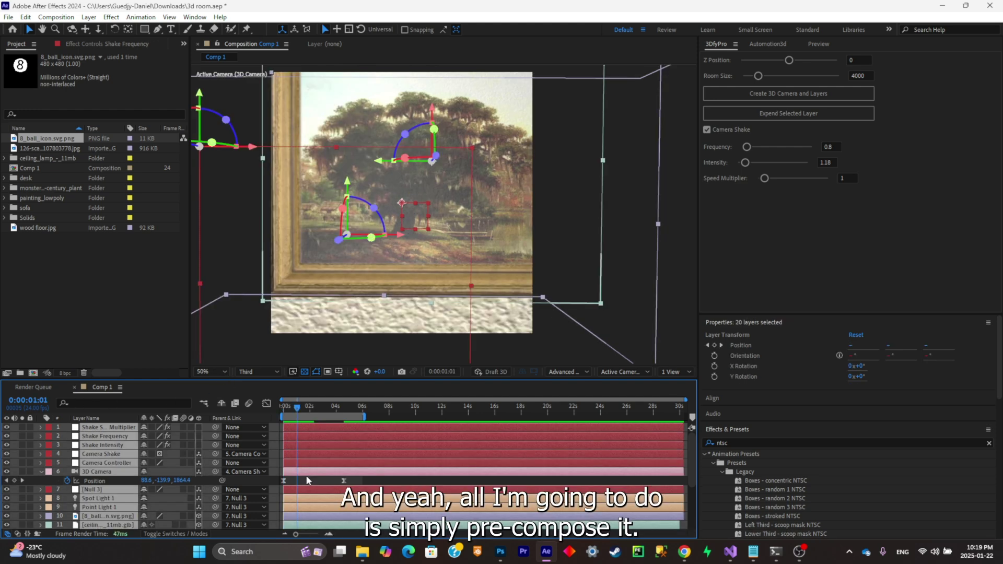
Pre-compose all layers into Pre-comp 1 with all attributes moved into it, and return to Comp 1.
{"action": "key", "text": "ctrl+shift+c"}
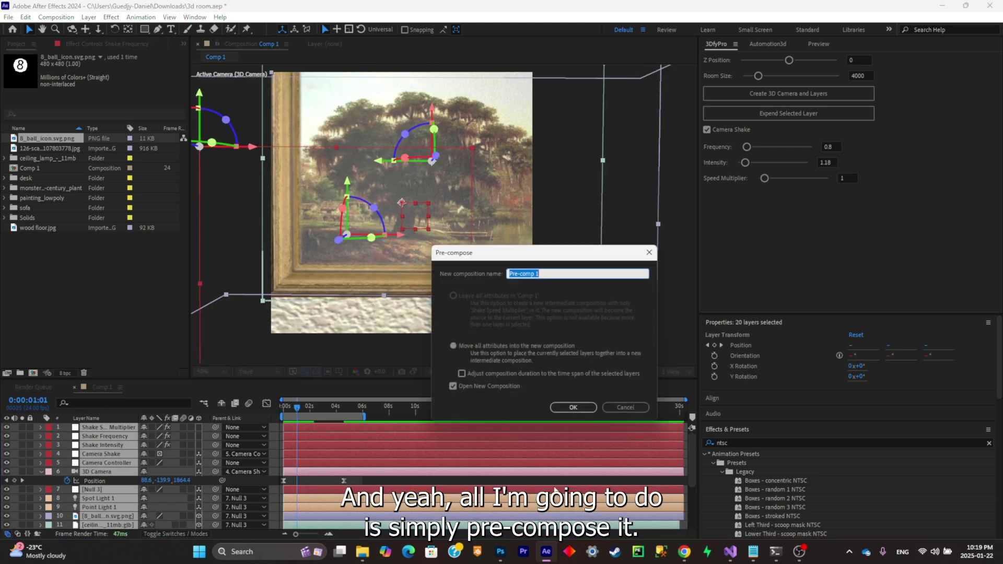
{"action": "left_click", "coordinate": [574, 409]}
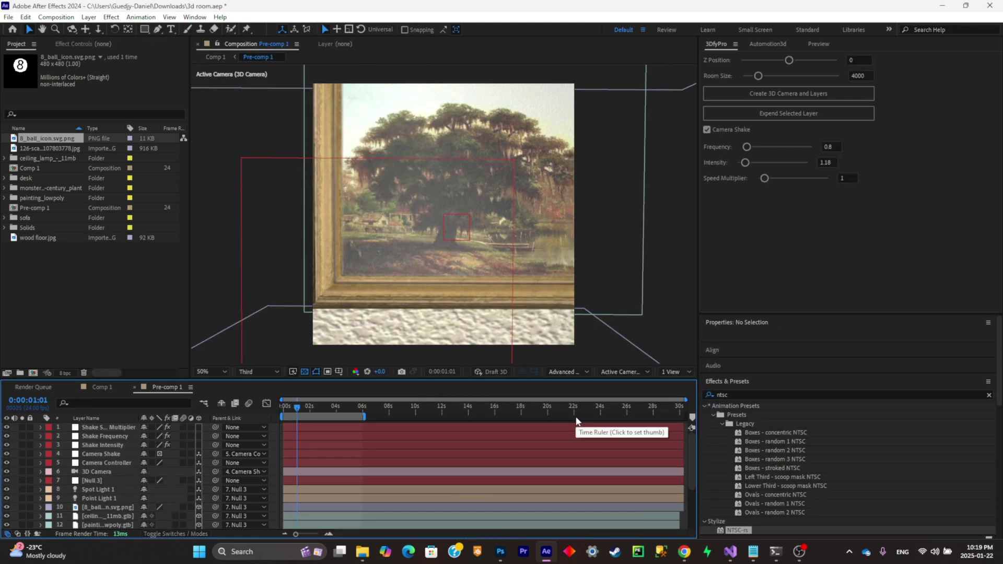
{"action": "left_click", "coordinate": [112, 387]}
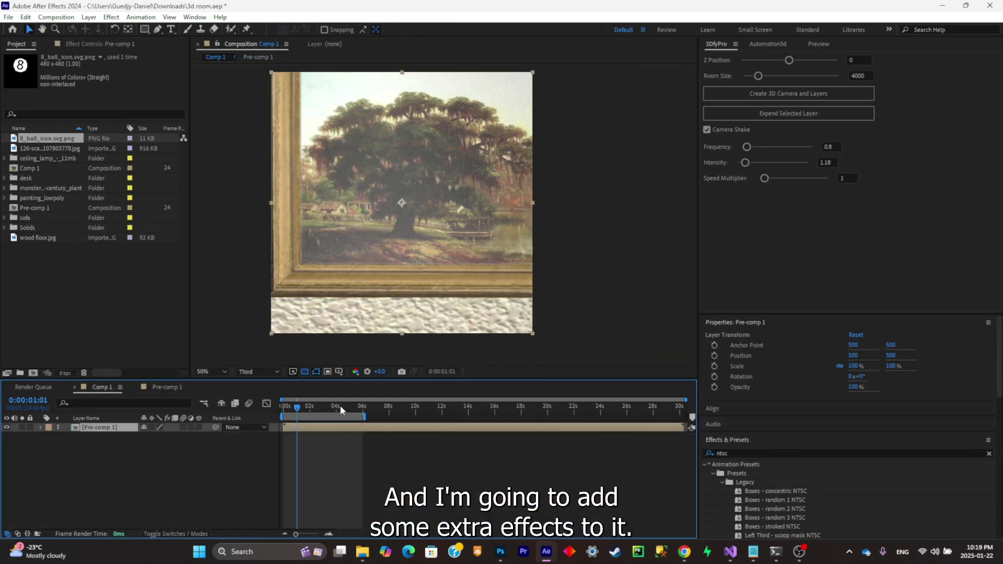